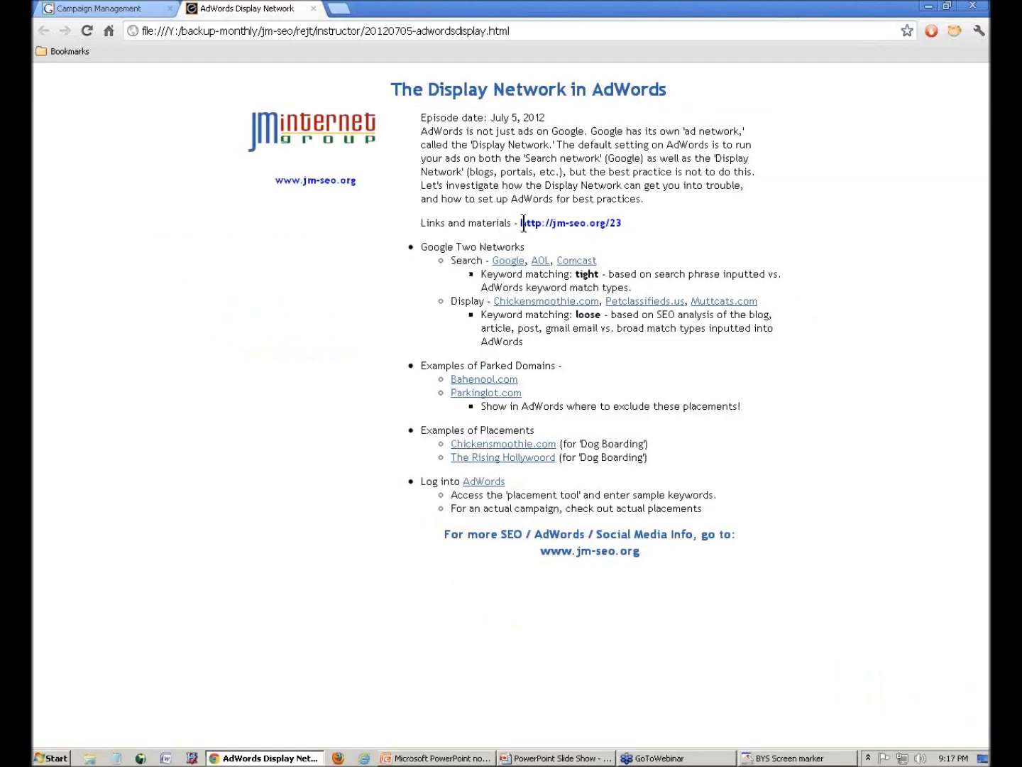
Step: Highlight the jm-seo.org/23 materials link and open Google in a new tab
{"action": "left_click_drag", "start_coordinate": [520, 223], "coordinate": [623, 223]}
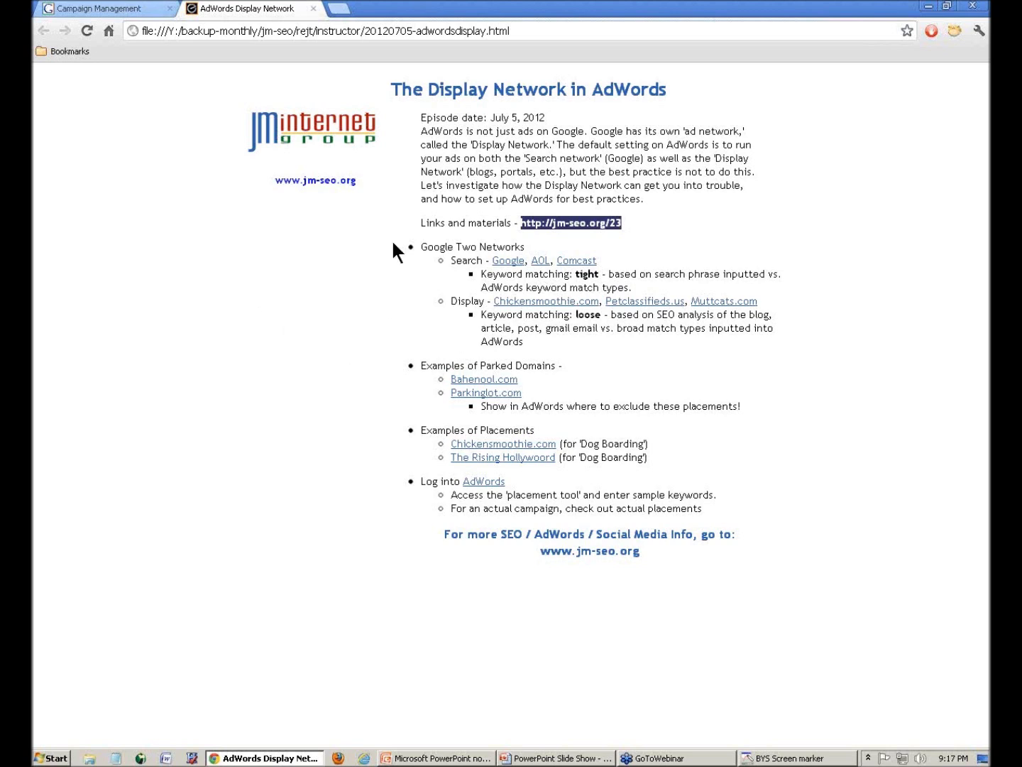
{"action": "right_click", "coordinate": [508, 267]}
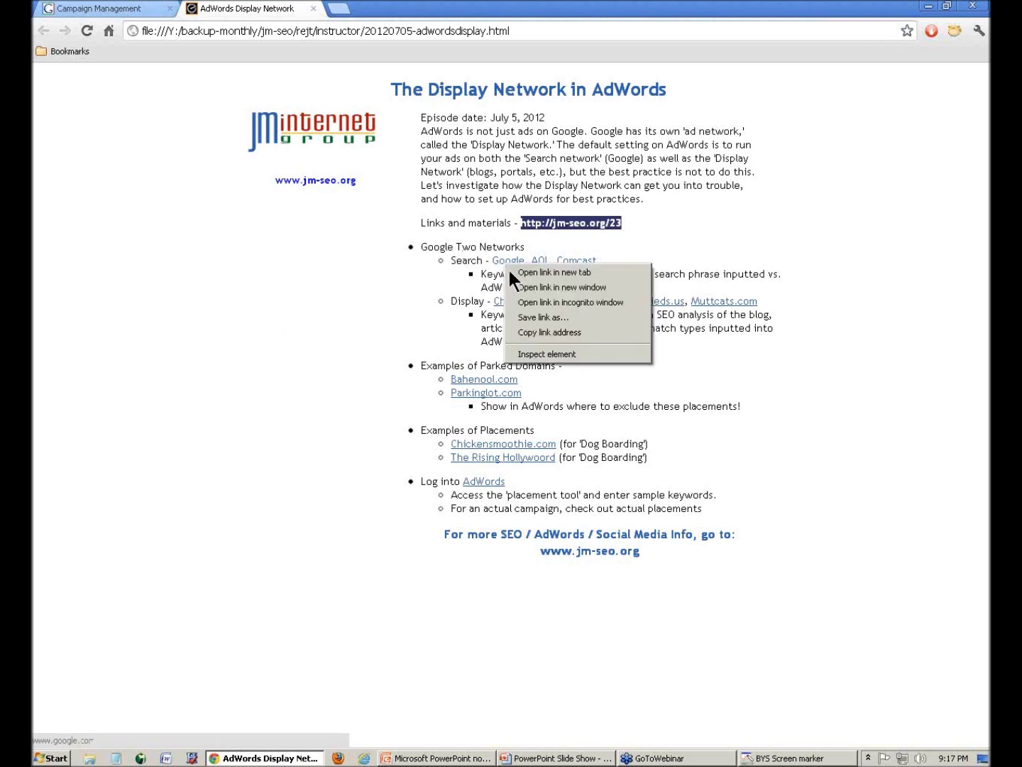
{"action": "left_click", "coordinate": [508, 272]}
Step: Search Google for 'cat boarding', then close the results tab
{"action": "left_click", "coordinate": [391, 9]}
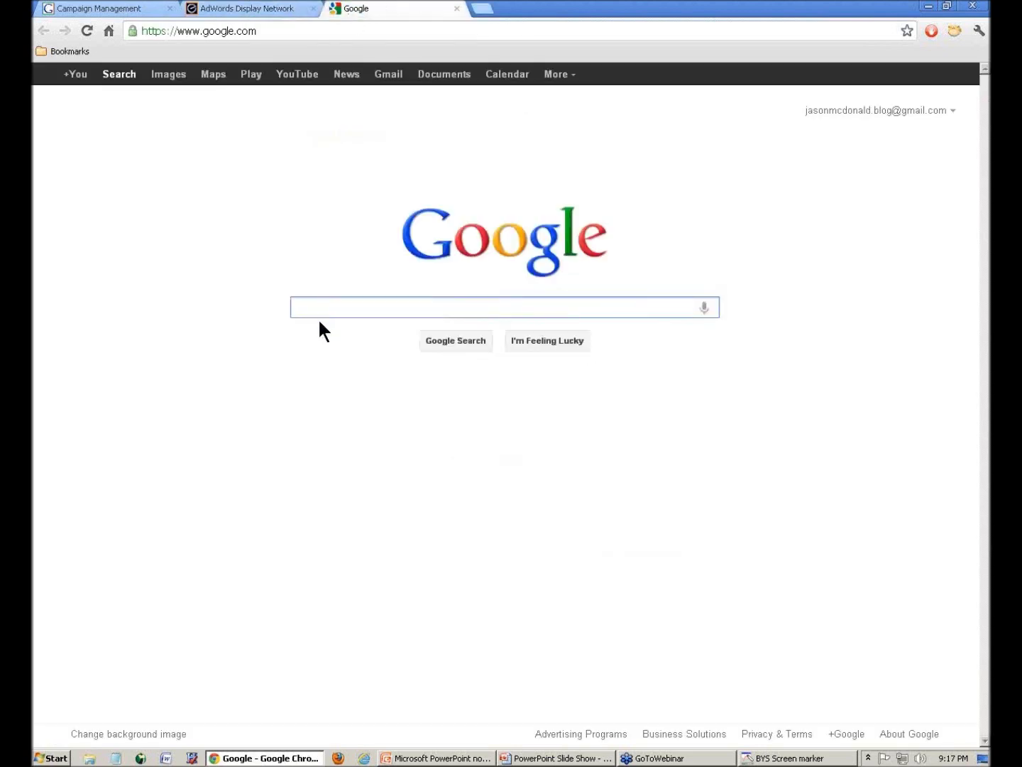
{"action": "type", "text": "cat boarding"}
{"action": "key", "text": "Return"}
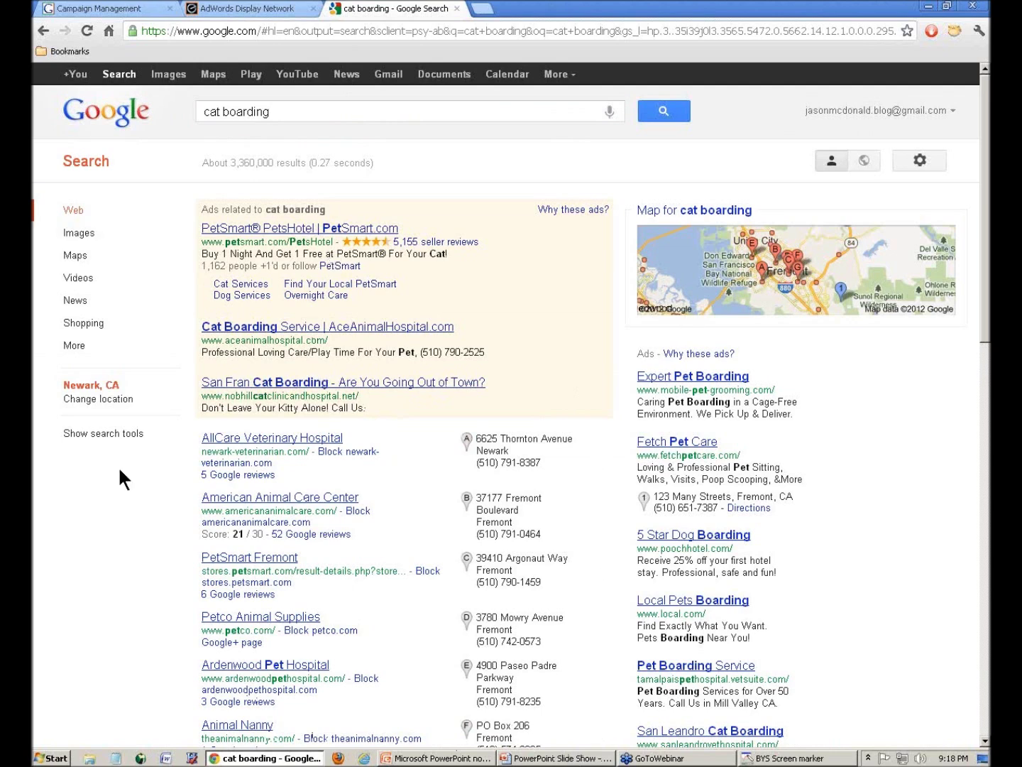
{"action": "mouse_move", "coordinate": [300, 467]}
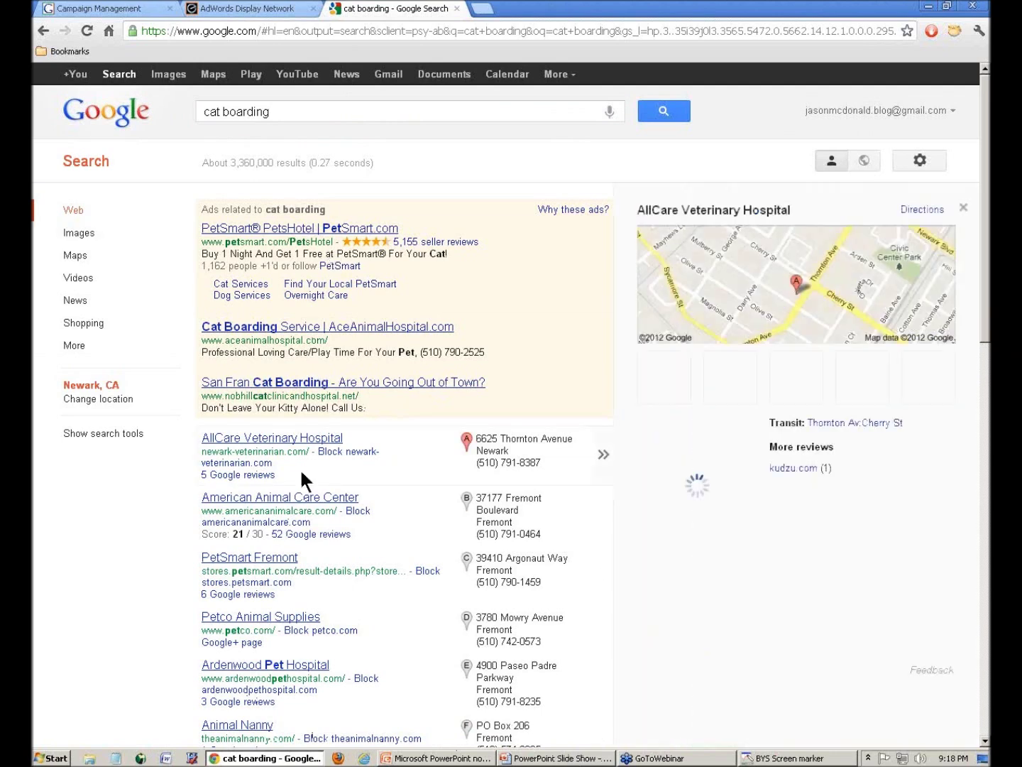
{"action": "left_click", "coordinate": [457, 10]}
Step: Open AOL in a new tab and search it for 'cat boarding'
{"action": "right_click", "coordinate": [537, 264]}
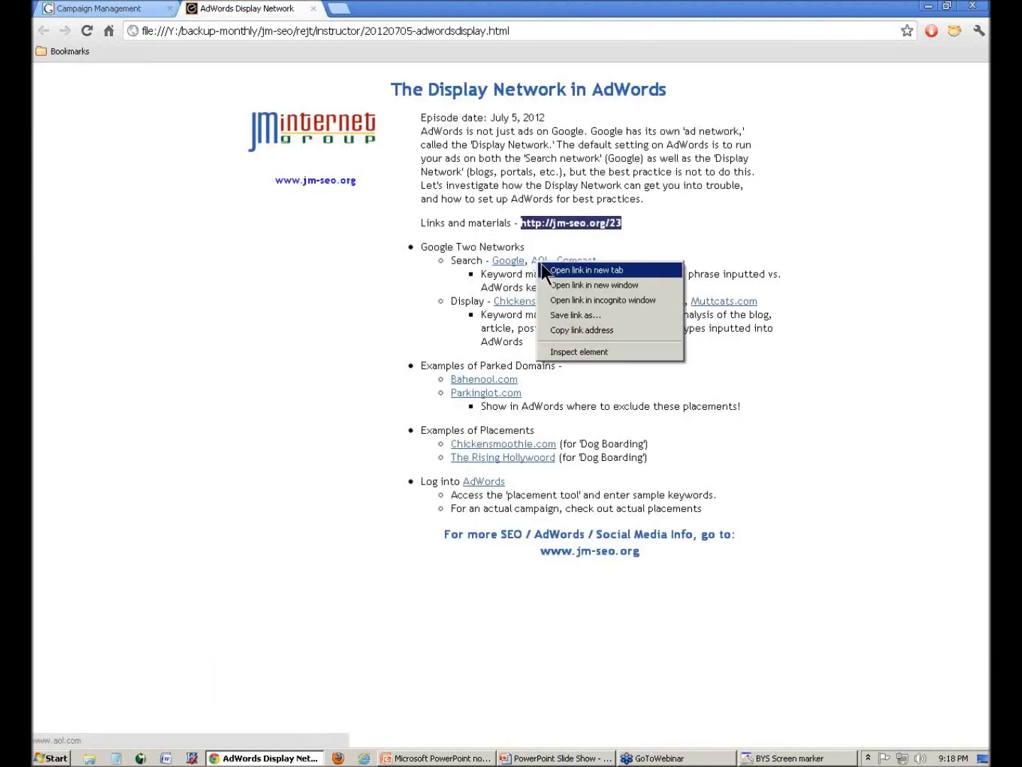
{"action": "left_click", "coordinate": [544, 268]}
{"action": "left_click", "coordinate": [361, 10]}
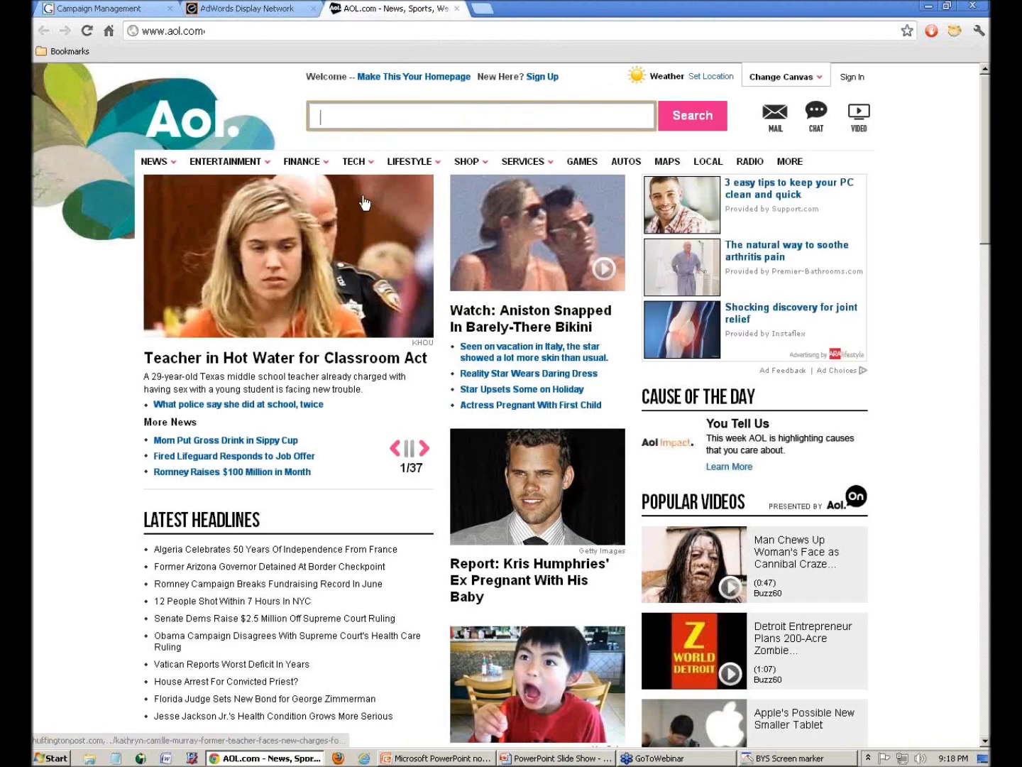
{"action": "left_click", "coordinate": [349, 120]}
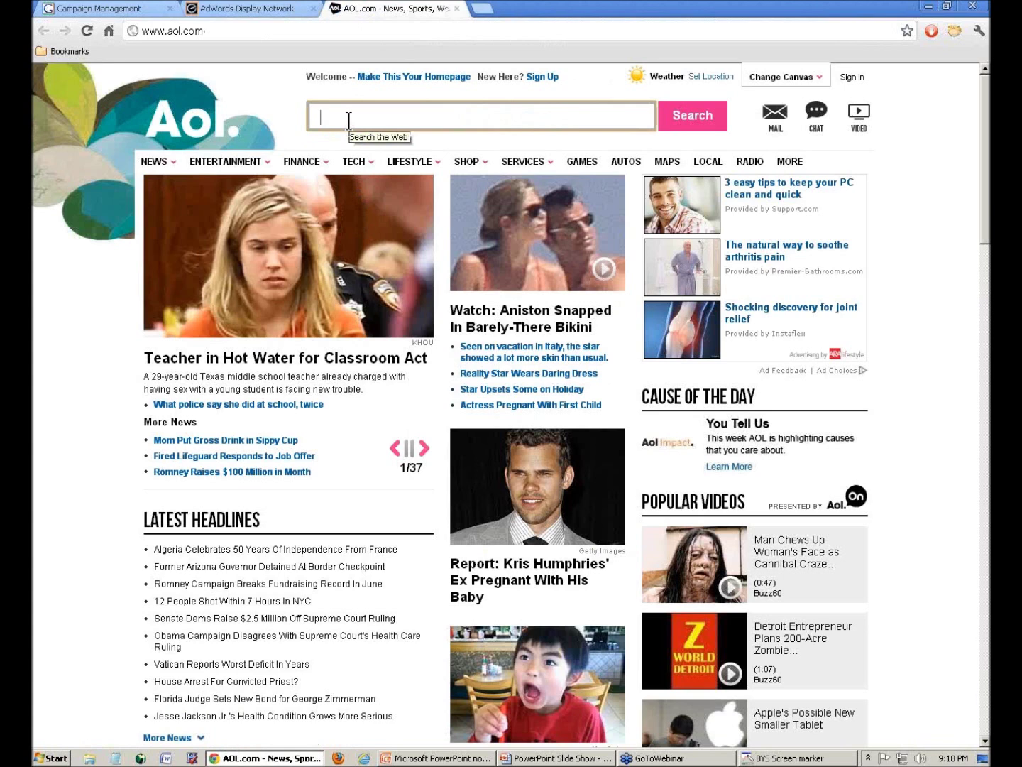
{"action": "type", "text": "cat boarding"}
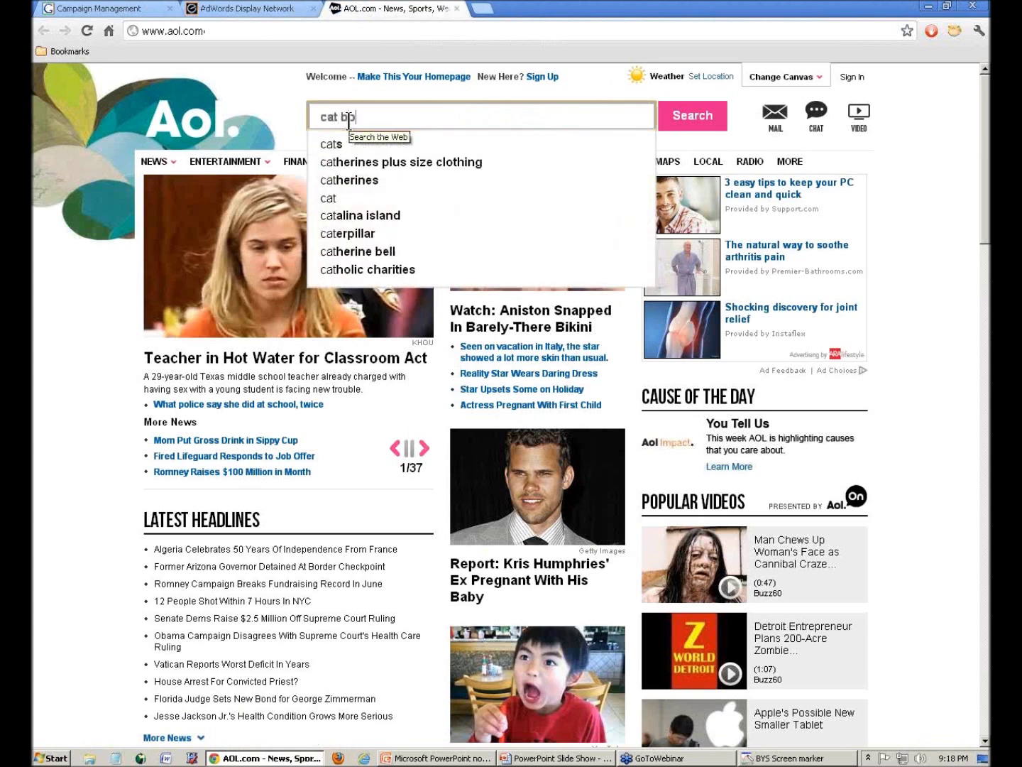
{"action": "key", "text": "Return"}
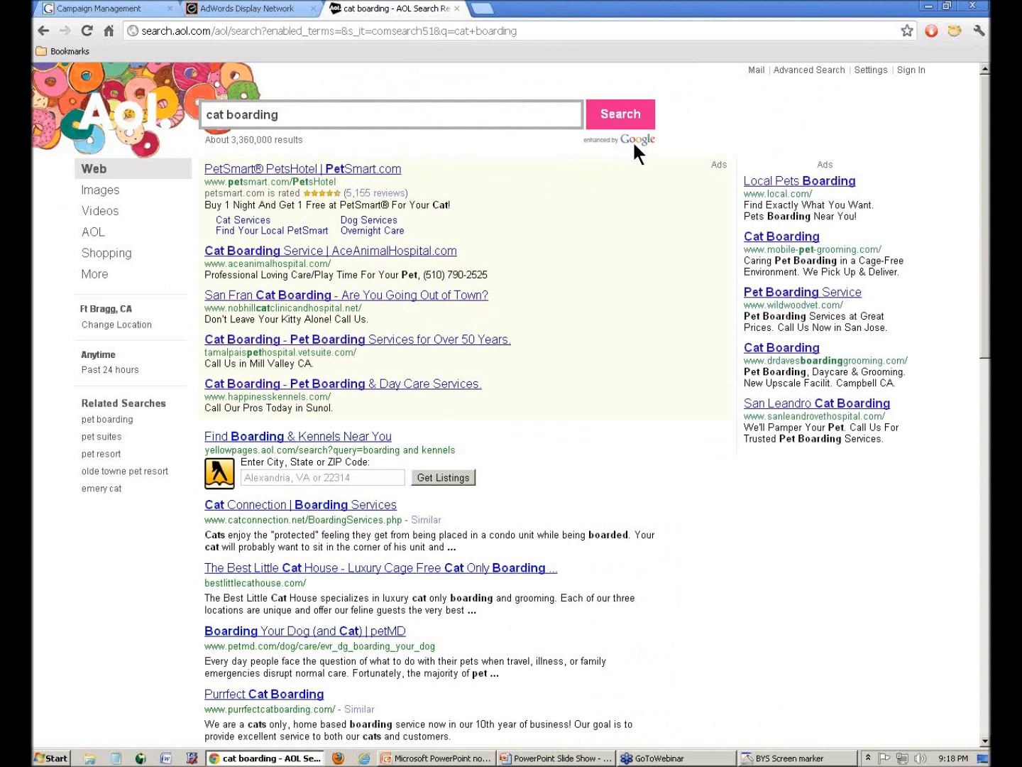
Step: Return to the notes and close the XFINITY and AOL results tabs
{"action": "left_click", "coordinate": [294, 10]}
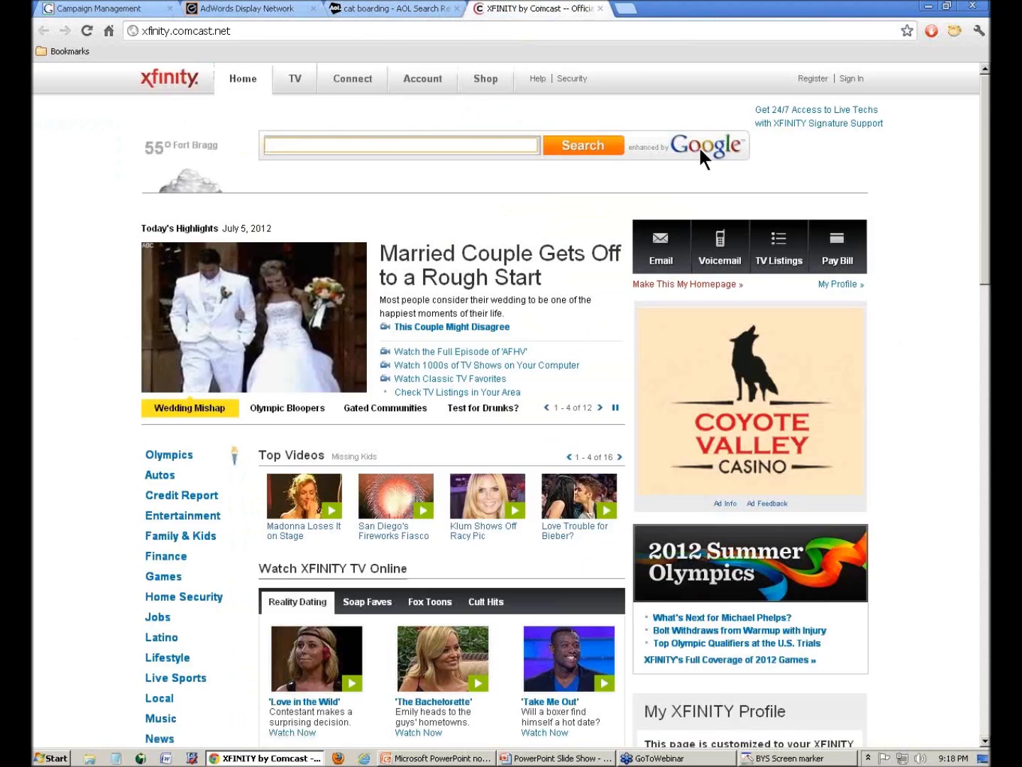
{"action": "left_click", "coordinate": [599, 9]}
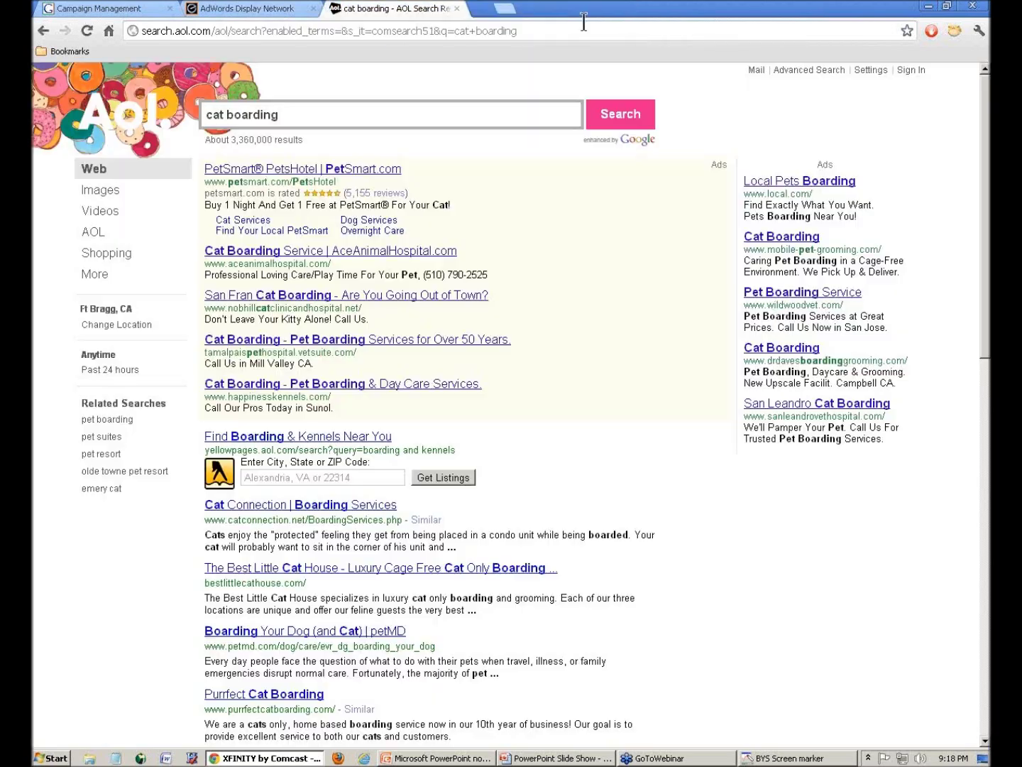
{"action": "left_click", "coordinate": [457, 8]}
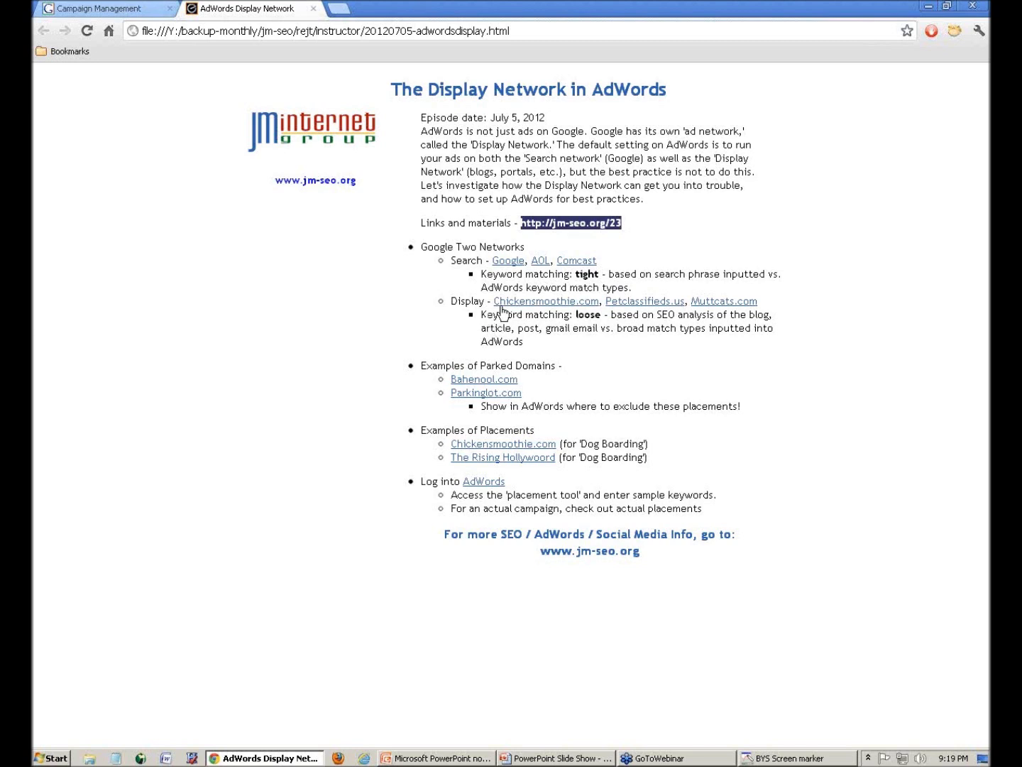
Step: Open Chickensmoothie.com in a new tab and scroll down its page
{"action": "right_click", "coordinate": [509, 306]}
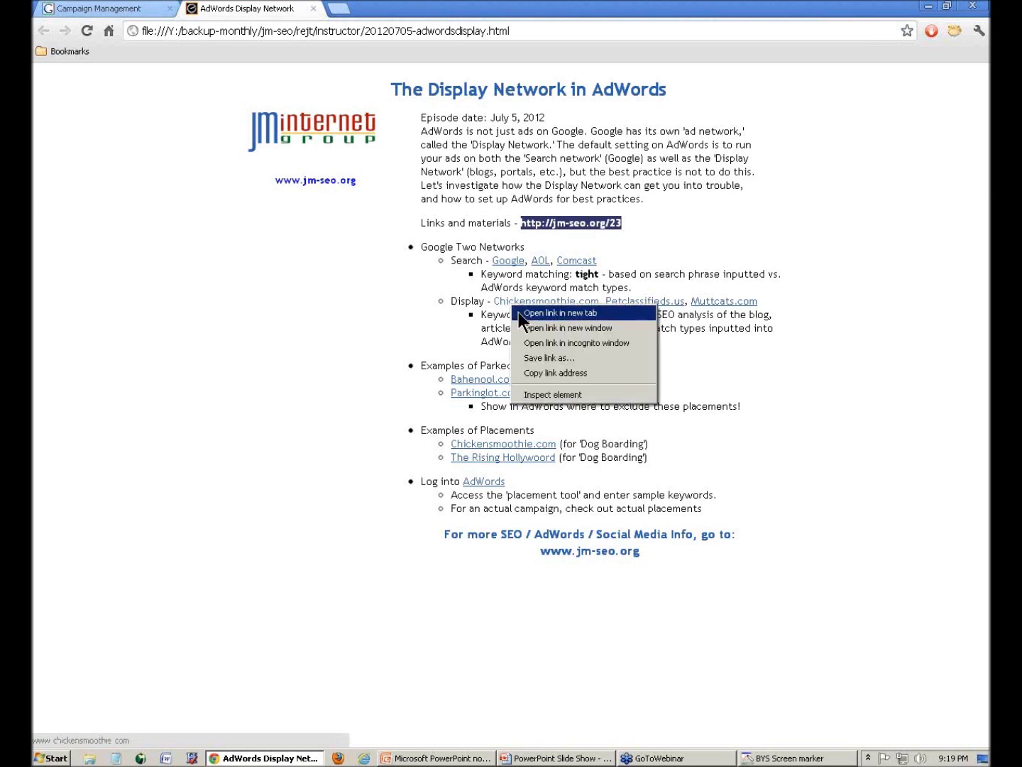
{"action": "left_click", "coordinate": [518, 312]}
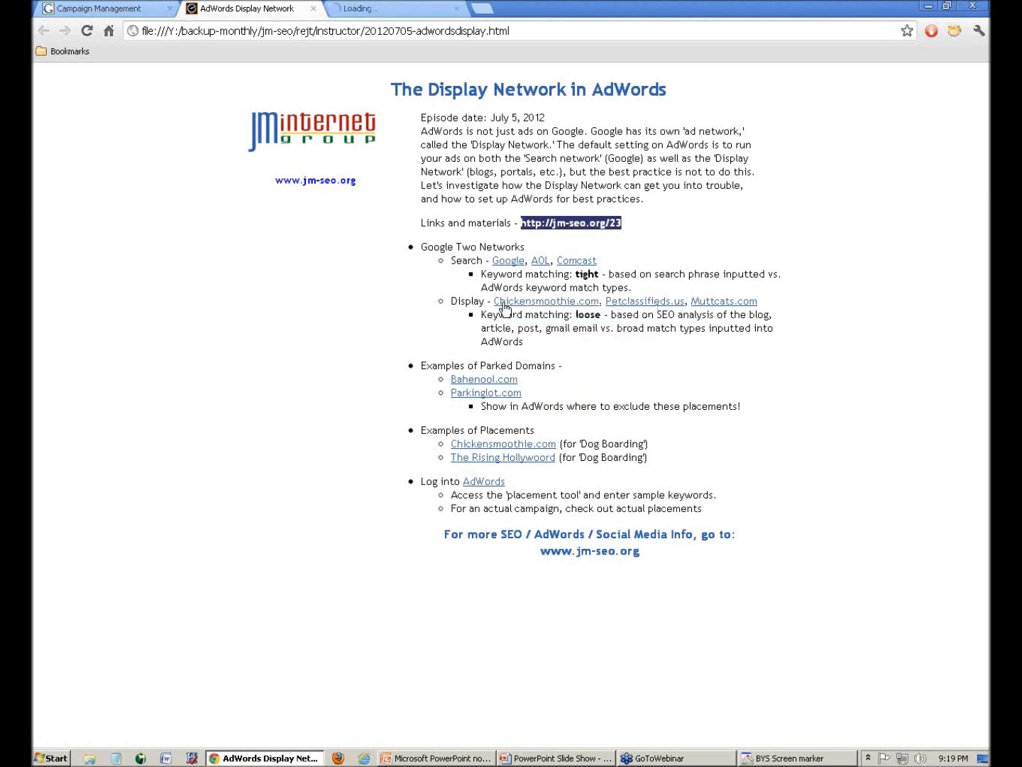
{"action": "left_click", "coordinate": [384, 8]}
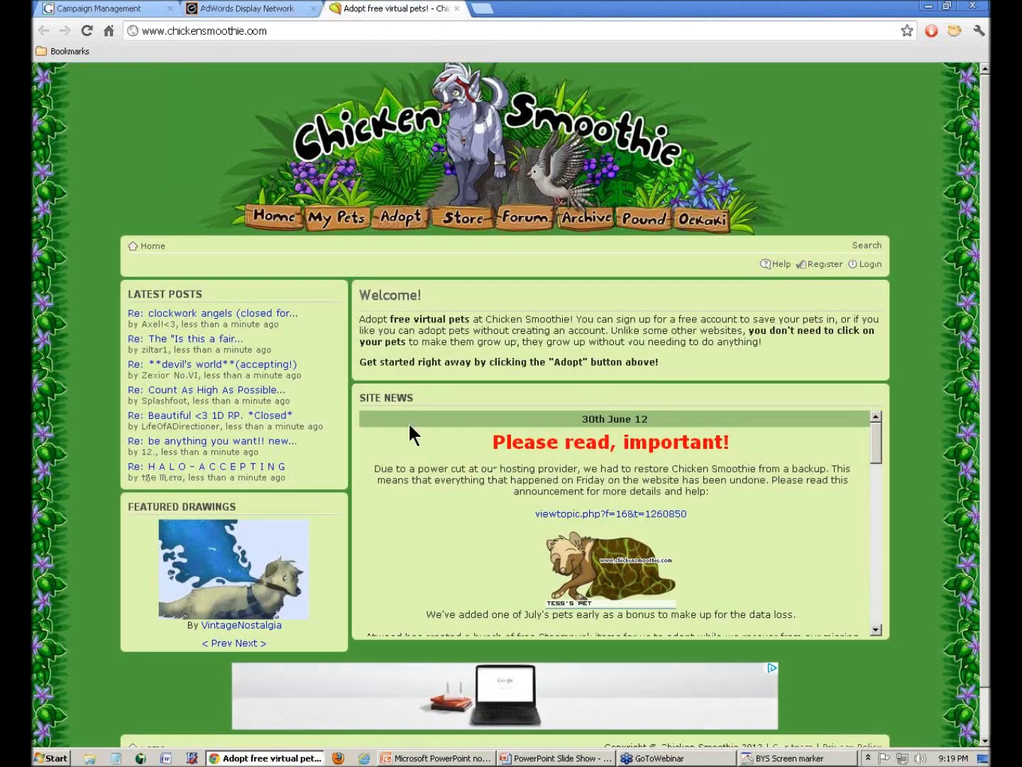
{"action": "scroll", "coordinate": [408, 422], "scroll_direction": "down", "scroll_amount": 5}
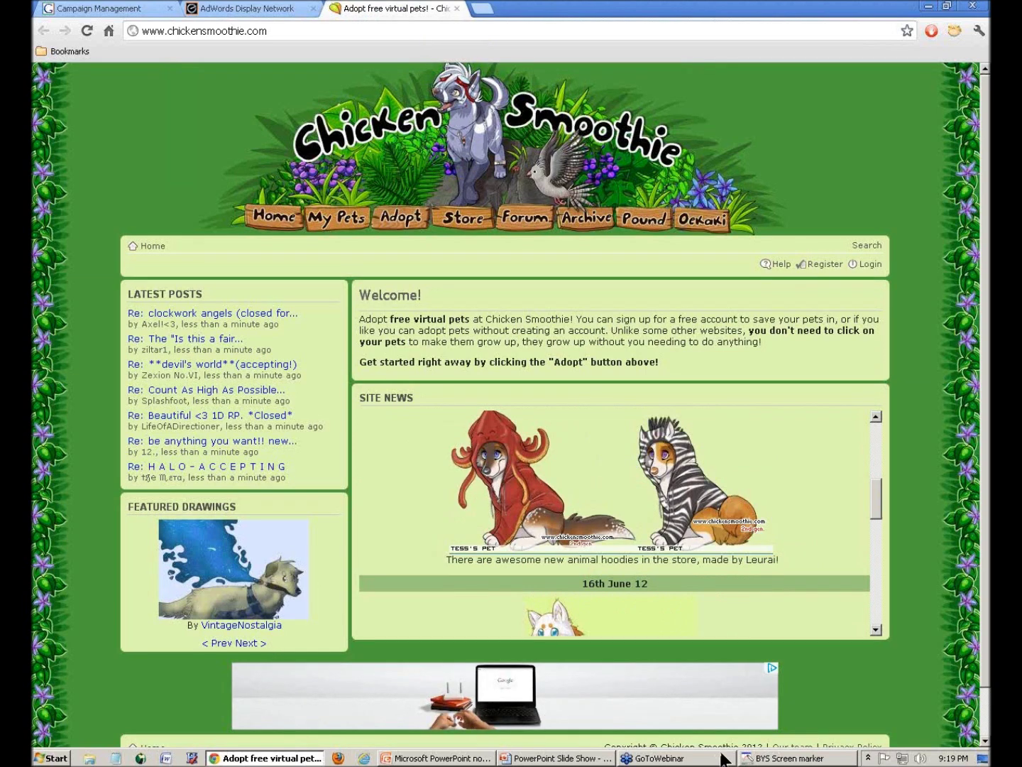
Step: Box the bottom ad banner, web address and Welcome! heading in red
{"action": "left_click", "coordinate": [781, 758]}
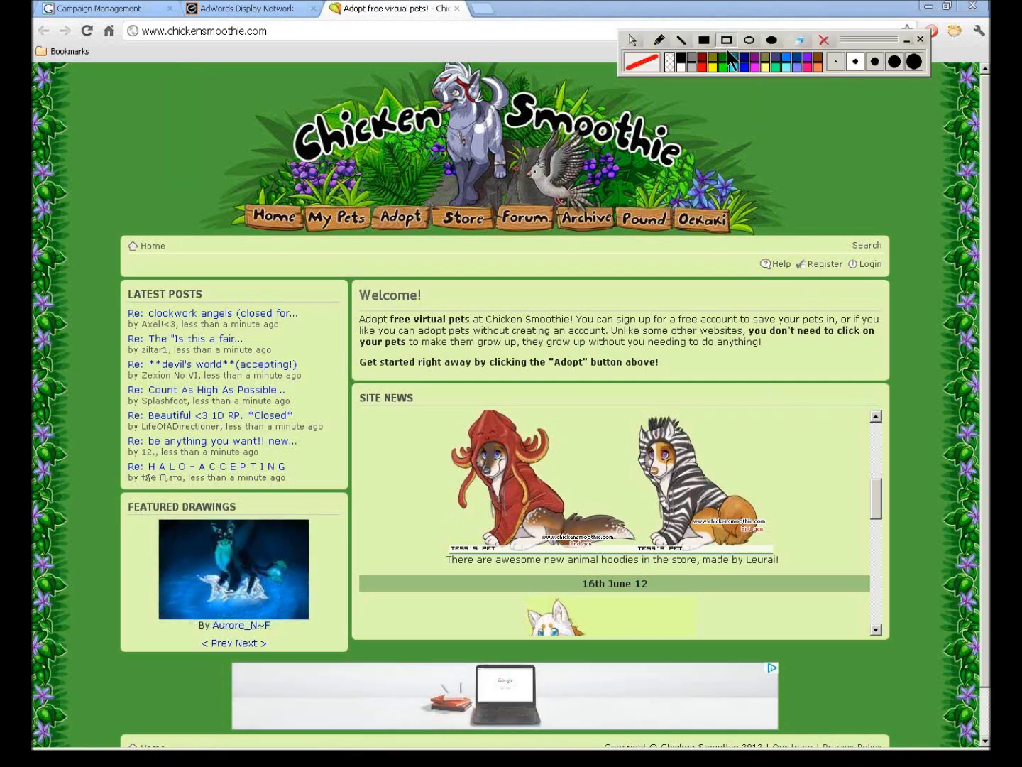
{"action": "mouse_move", "coordinate": [187, 643]}
{"action": "left_mouse_down"}
{"action": "mouse_move", "coordinate": [392, 711]}
{"action": "mouse_move", "coordinate": [801, 750]}
{"action": "left_mouse_up"}
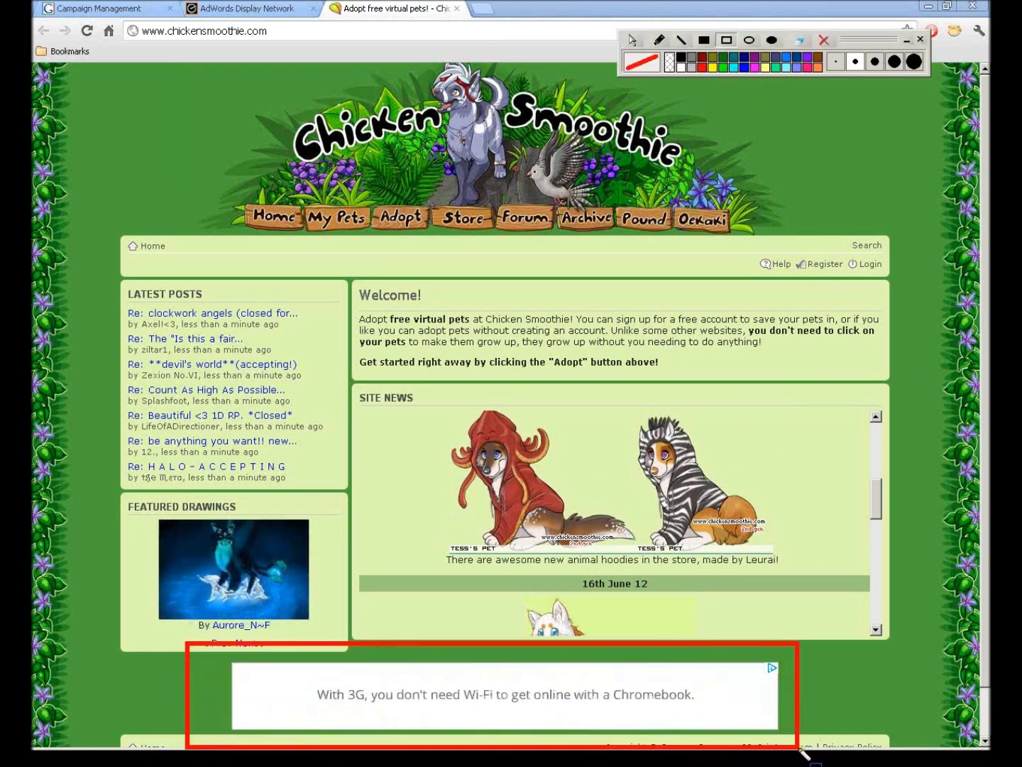
{"action": "left_click_drag", "start_coordinate": [100, 16], "coordinate": [284, 51]}
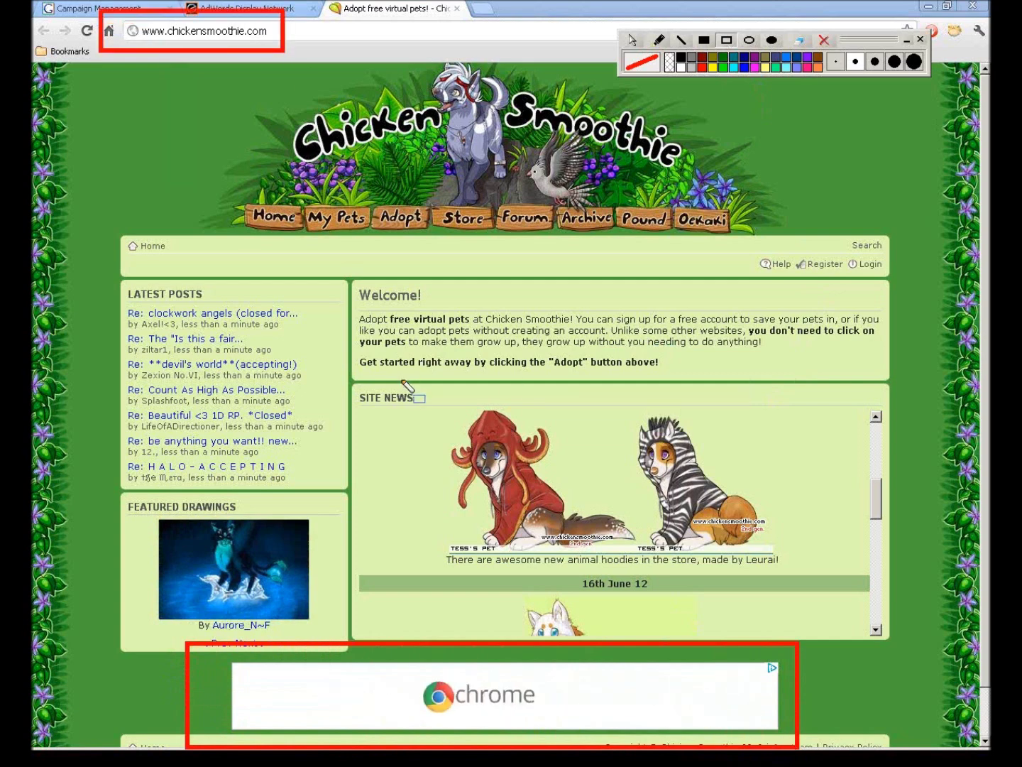
{"action": "left_click_drag", "start_coordinate": [352, 281], "coordinate": [514, 344]}
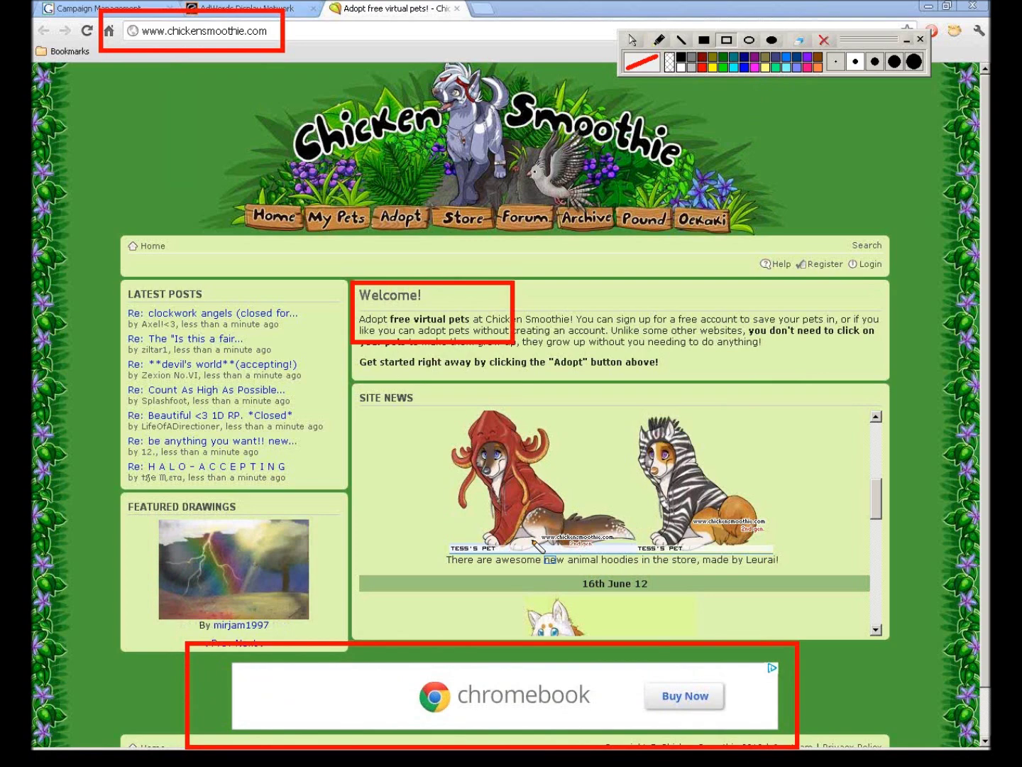
Step: Clear the marks, close Chicken Smoothie, and open Muttcats.com in a new tab
{"action": "left_click", "coordinate": [824, 40]}
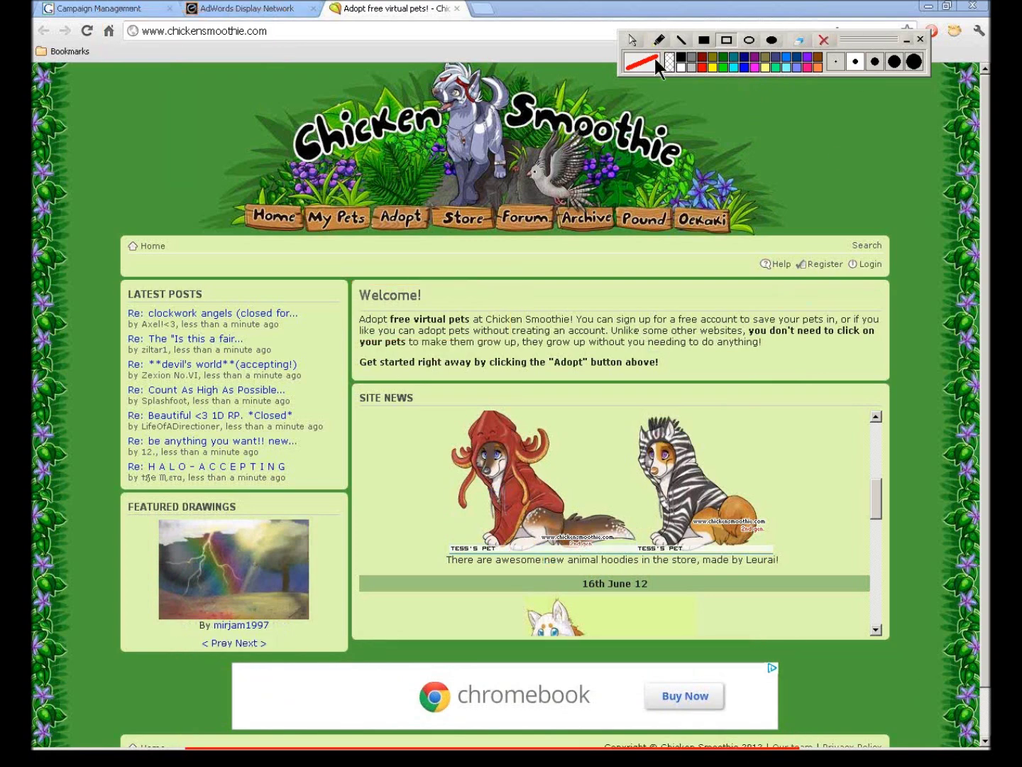
{"action": "left_click", "coordinate": [457, 9]}
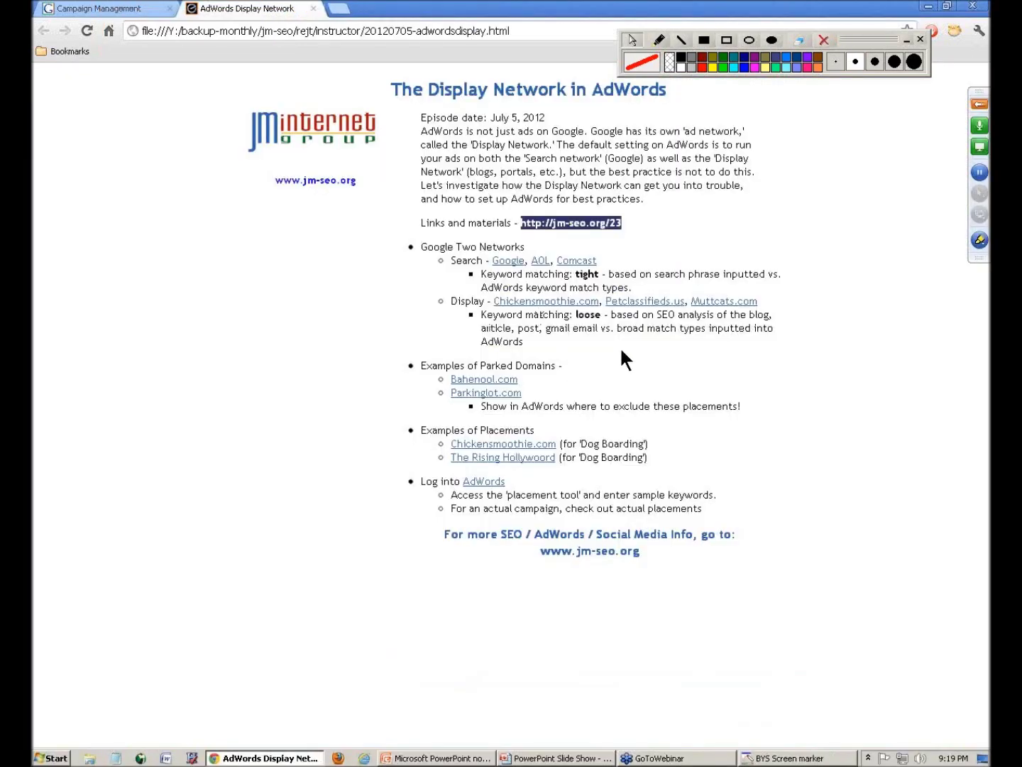
{"action": "right_click", "coordinate": [719, 302]}
{"action": "left_click", "coordinate": [726, 310]}
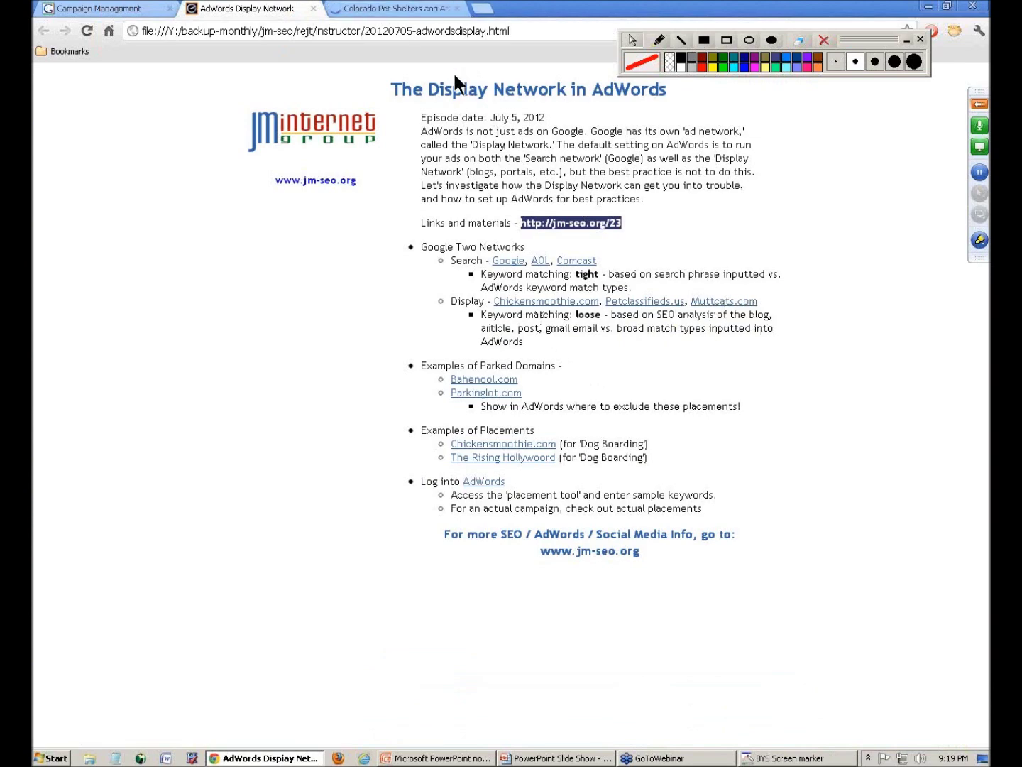
{"action": "left_click", "coordinate": [373, 9]}
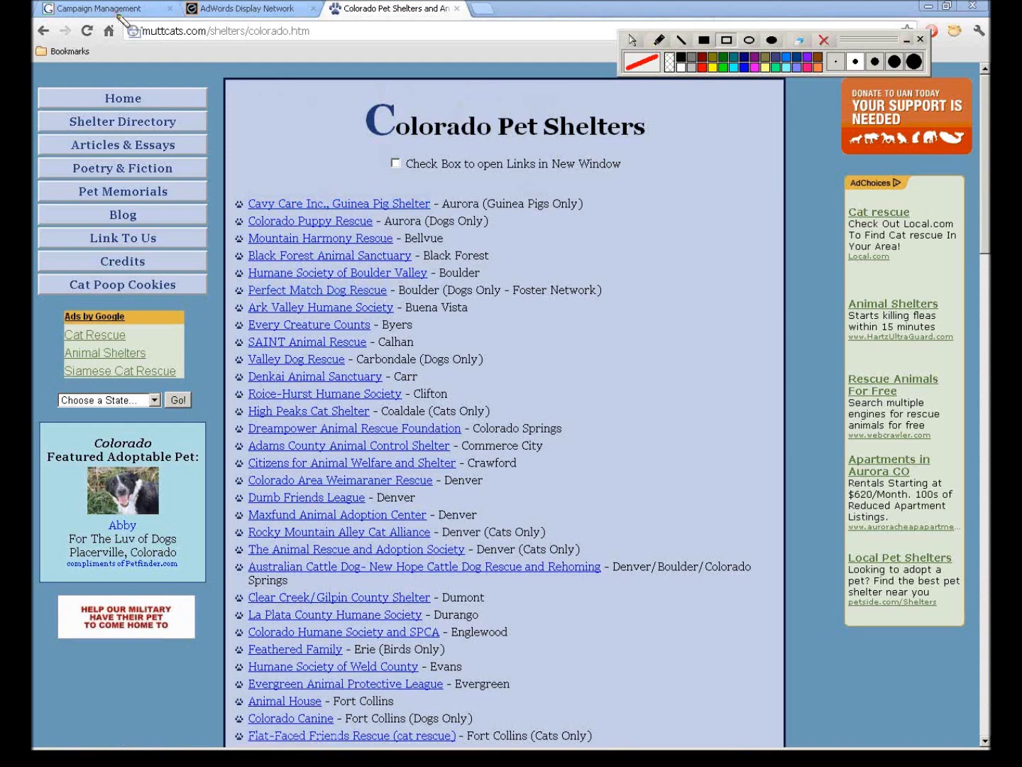
Step: Box the muttcats.com address and right-hand AdChoices ad column in red, then clear them
{"action": "left_click_drag", "start_coordinate": [118, 21], "coordinate": [323, 47]}
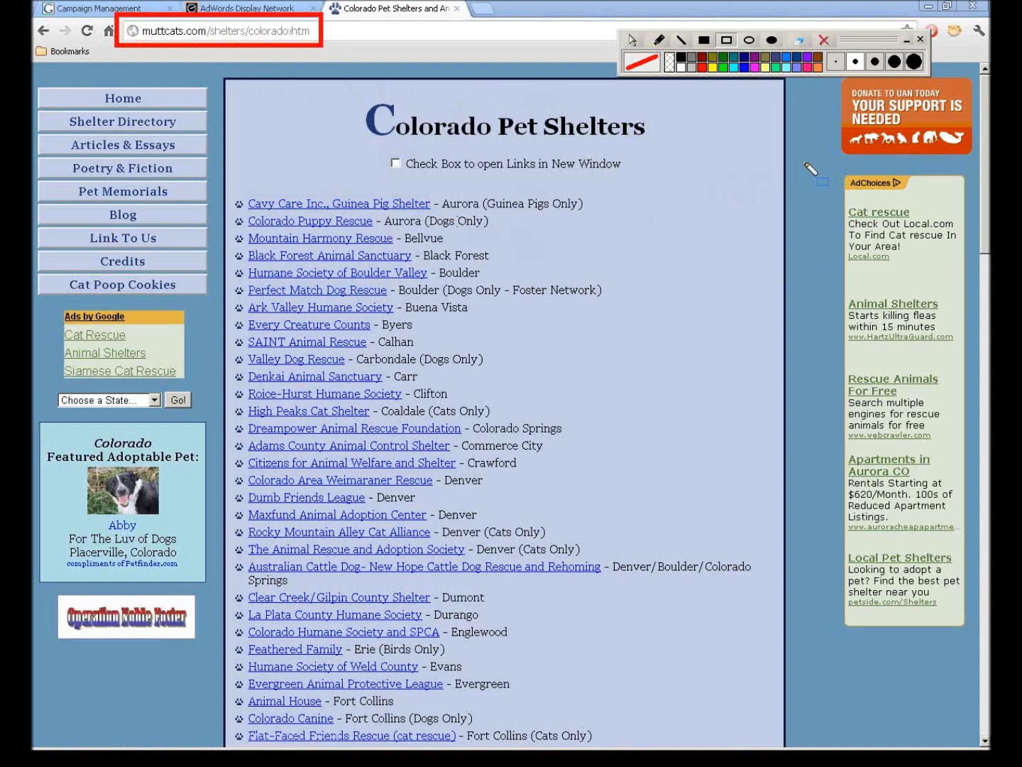
{"action": "left_click_drag", "start_coordinate": [809, 162], "coordinate": [983, 679]}
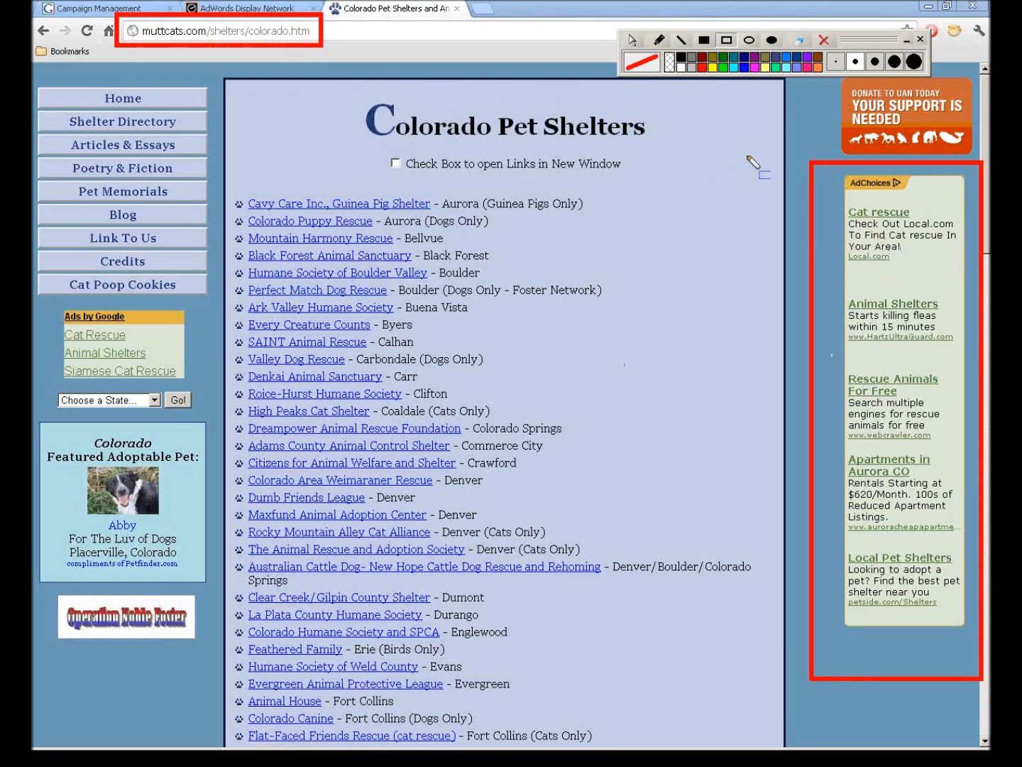
{"action": "left_click", "coordinate": [824, 41]}
{"action": "left_click", "coordinate": [631, 41]}
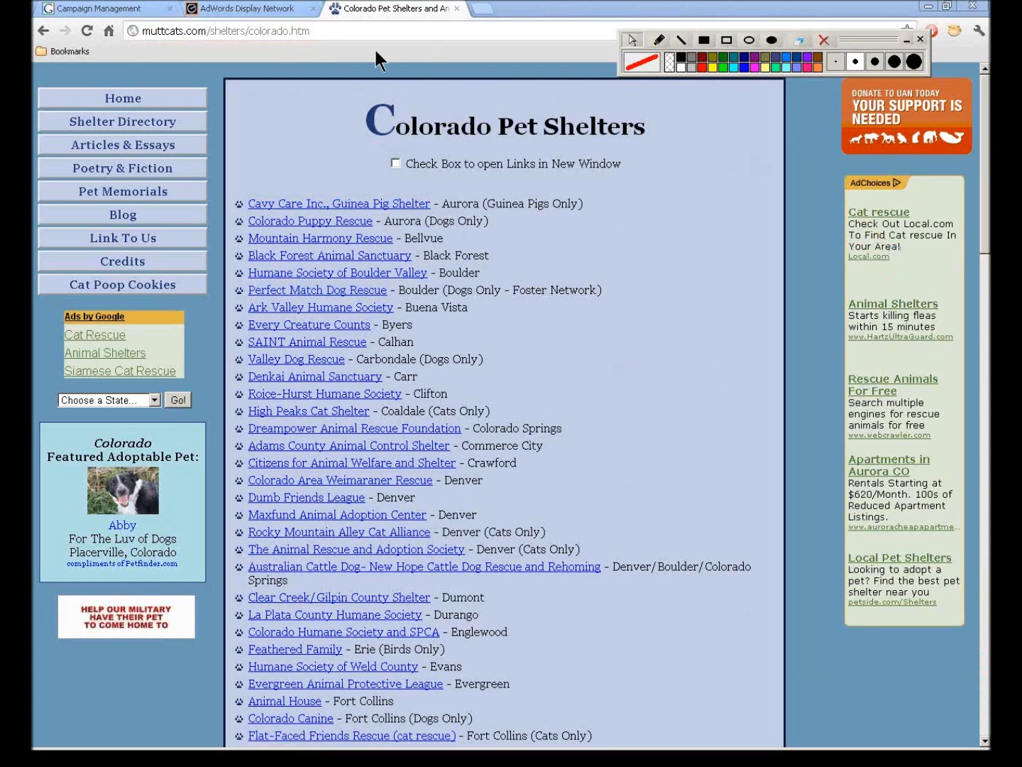
{"action": "left_click", "coordinate": [347, 32]}
{"action": "type", "text": "www.n"}
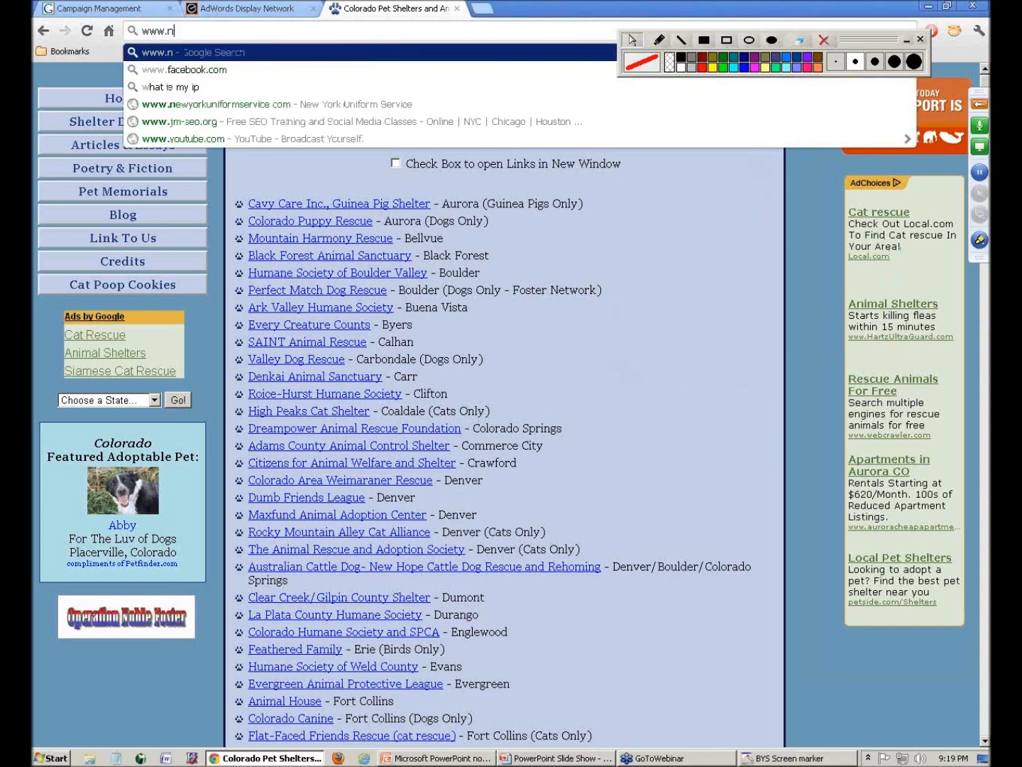
{"action": "type", "text": "ytimes.com"}
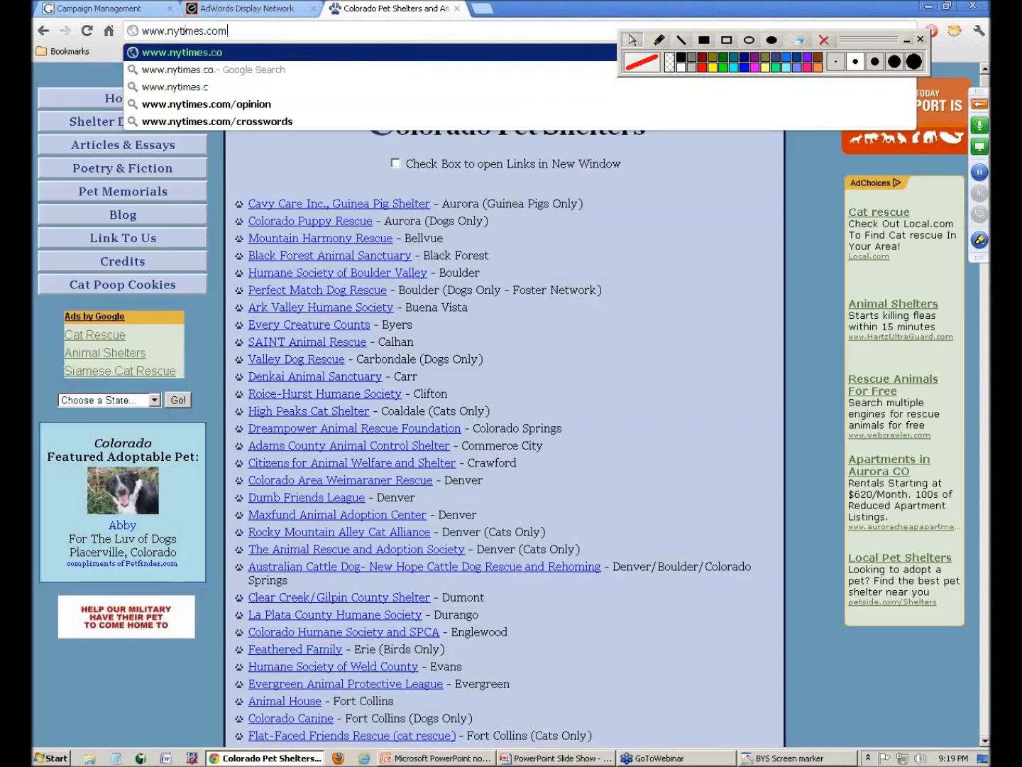
{"action": "key", "text": "Return"}
{"action": "scroll", "coordinate": [418, 224], "scroll_direction": "down", "scroll_amount": 5}
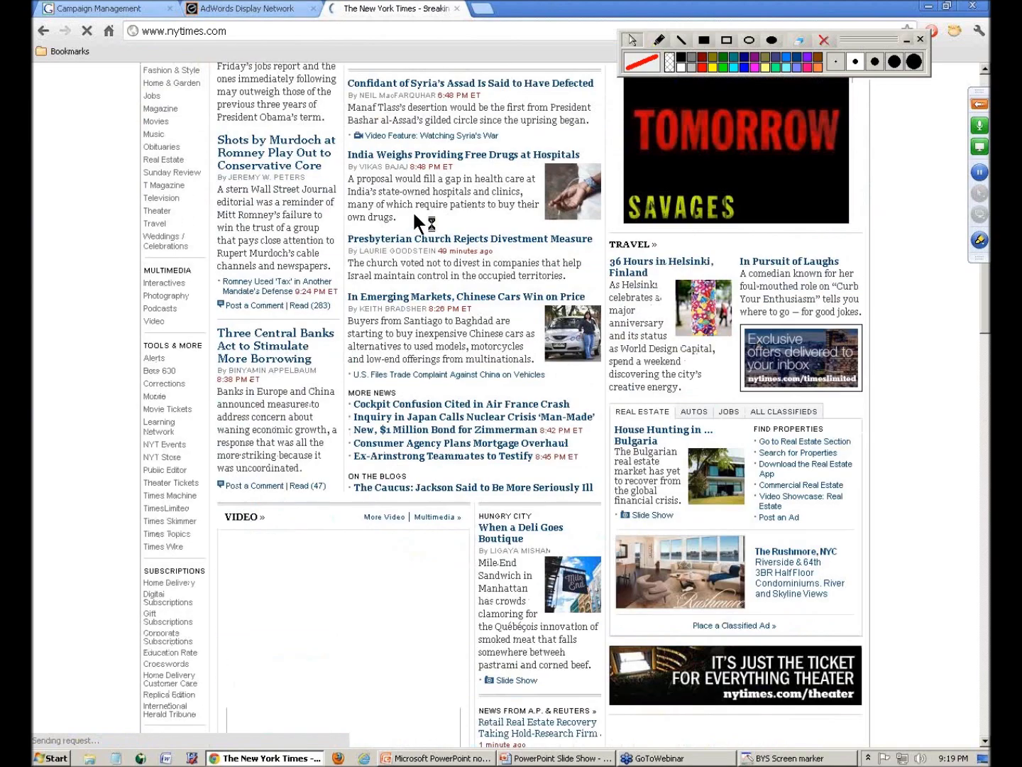
{"action": "scroll", "coordinate": [416, 223], "scroll_direction": "down", "scroll_amount": 20}
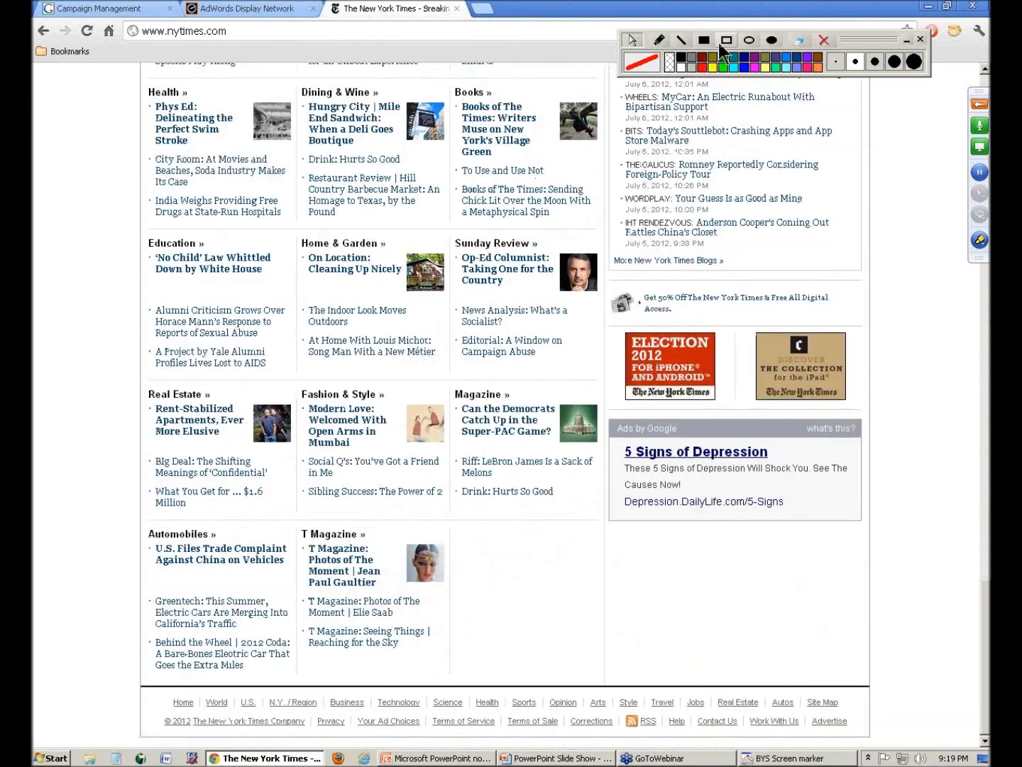
Step: Frame the Ads by Google box and nytimes.com address in red, link them, then clear
{"action": "left_click", "coordinate": [725, 39]}
{"action": "mouse_move", "coordinate": [584, 413]}
{"action": "left_mouse_down"}
{"action": "mouse_move", "coordinate": [613, 440]}
{"action": "mouse_move", "coordinate": [900, 558]}
{"action": "mouse_move", "coordinate": [893, 552]}
{"action": "left_mouse_up"}
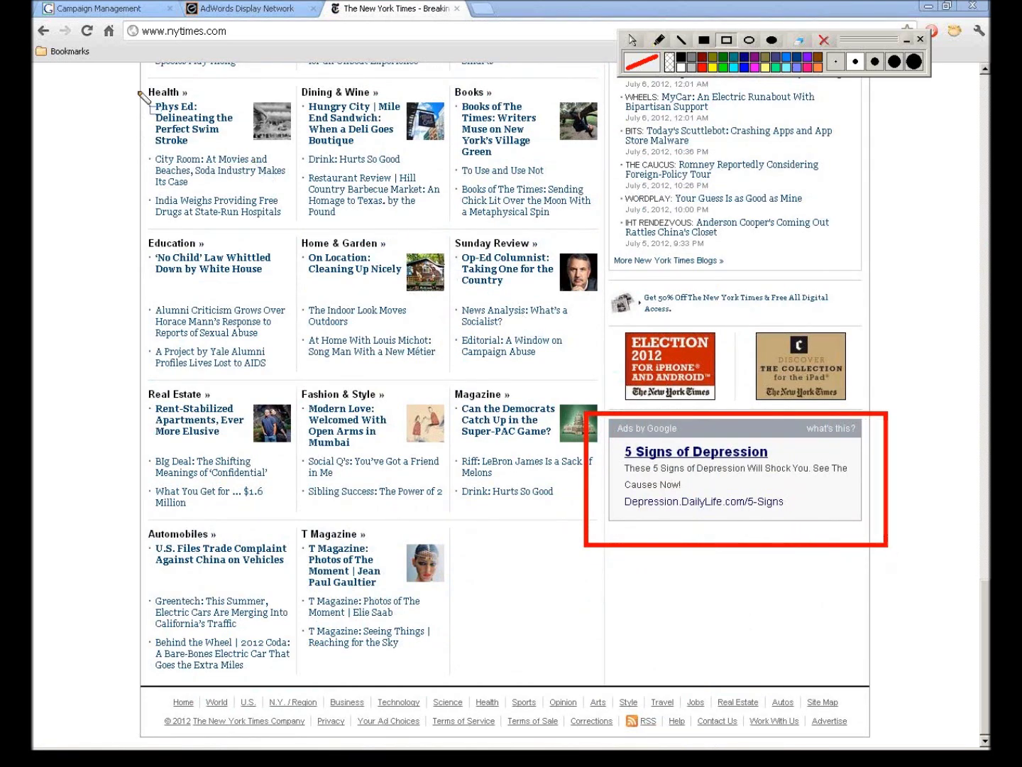
{"action": "left_click_drag", "start_coordinate": [90, 12], "coordinate": [285, 49]}
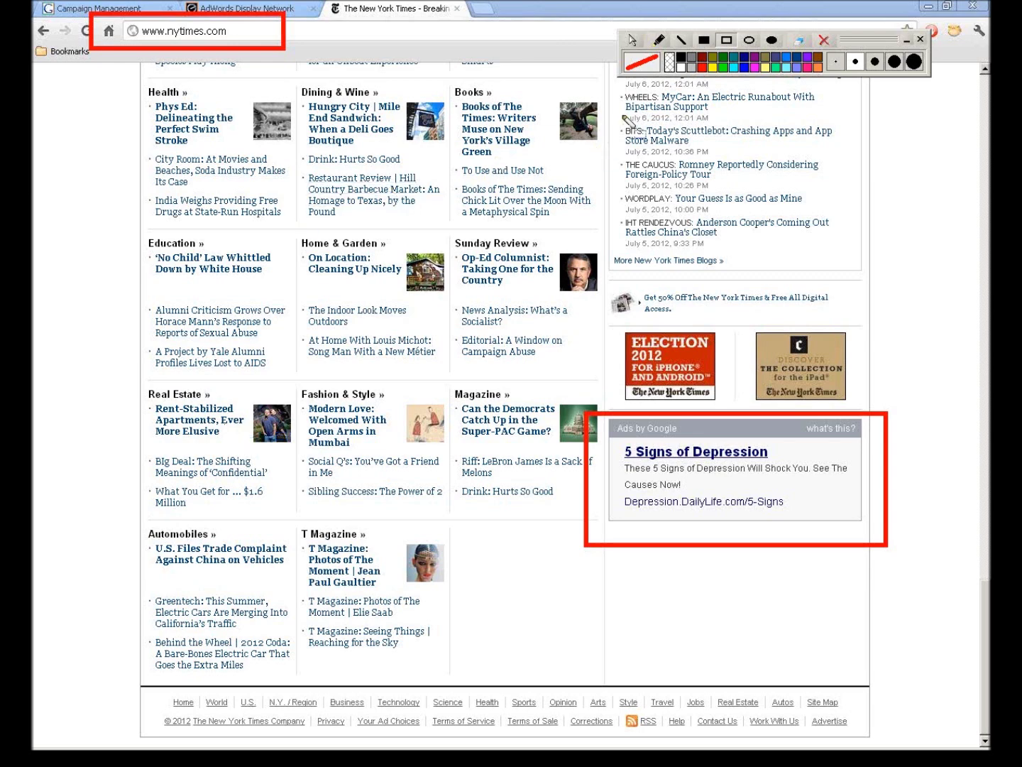
{"action": "mouse_move", "coordinate": [240, 53]}
{"action": "left_mouse_down"}
{"action": "mouse_move", "coordinate": [483, 349]}
{"action": "mouse_move", "coordinate": [597, 429]}
{"action": "left_mouse_up"}
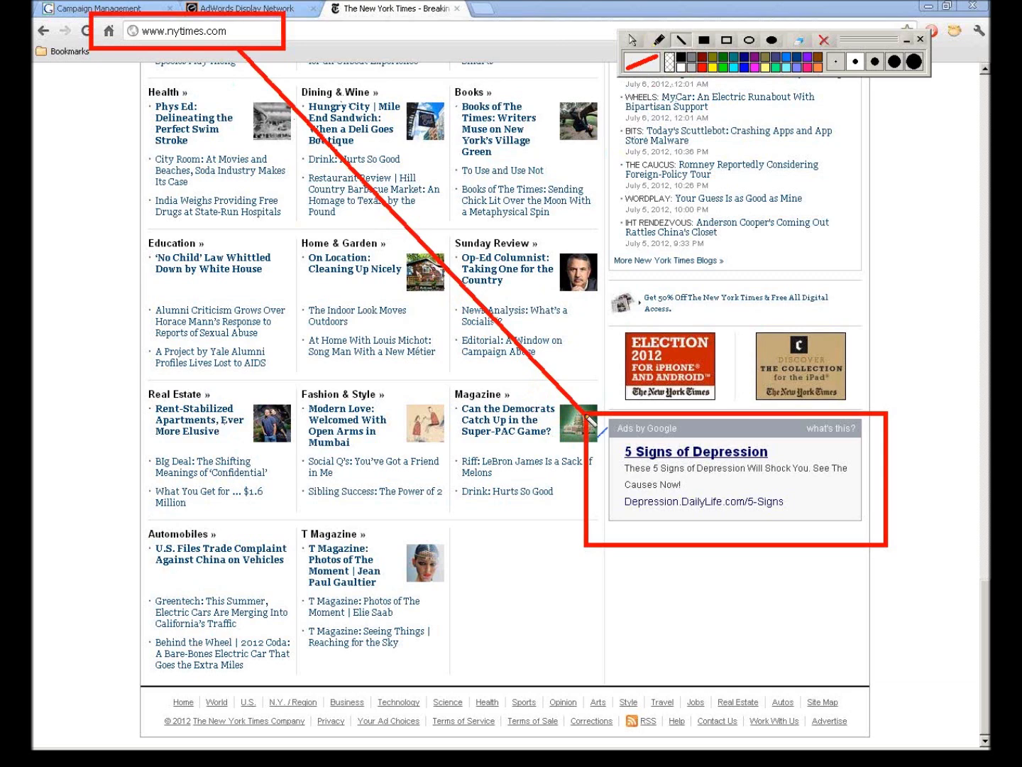
{"action": "left_click", "coordinate": [824, 40]}
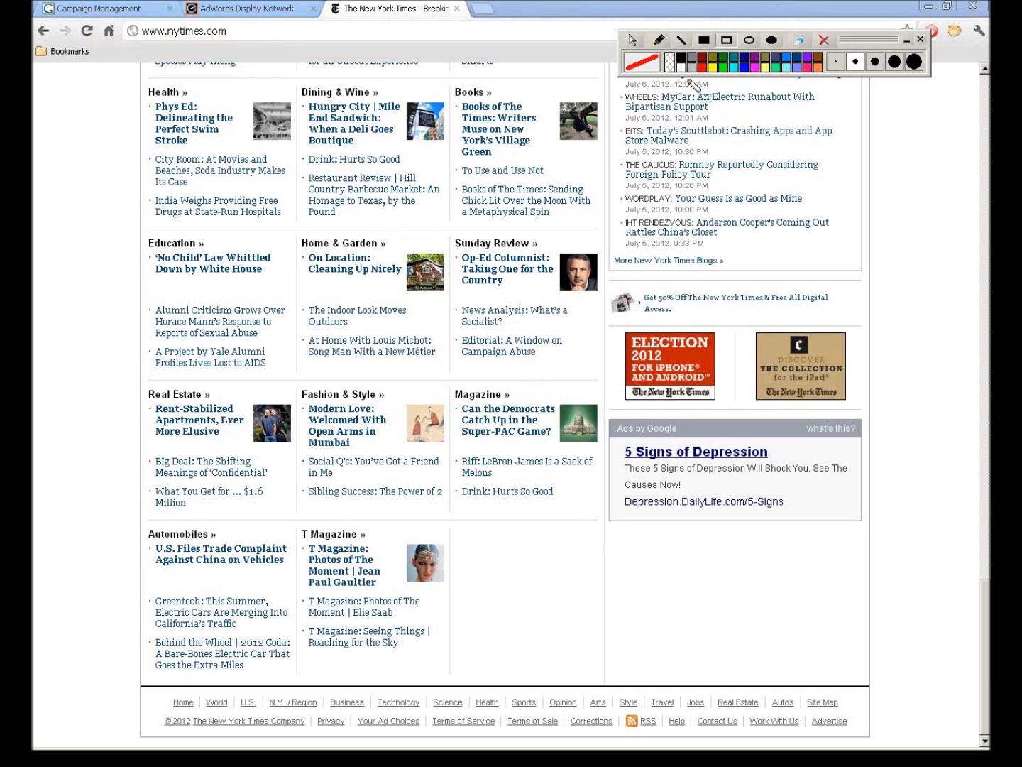
{"action": "left_click_drag", "start_coordinate": [117, 106], "coordinate": [476, 515]}
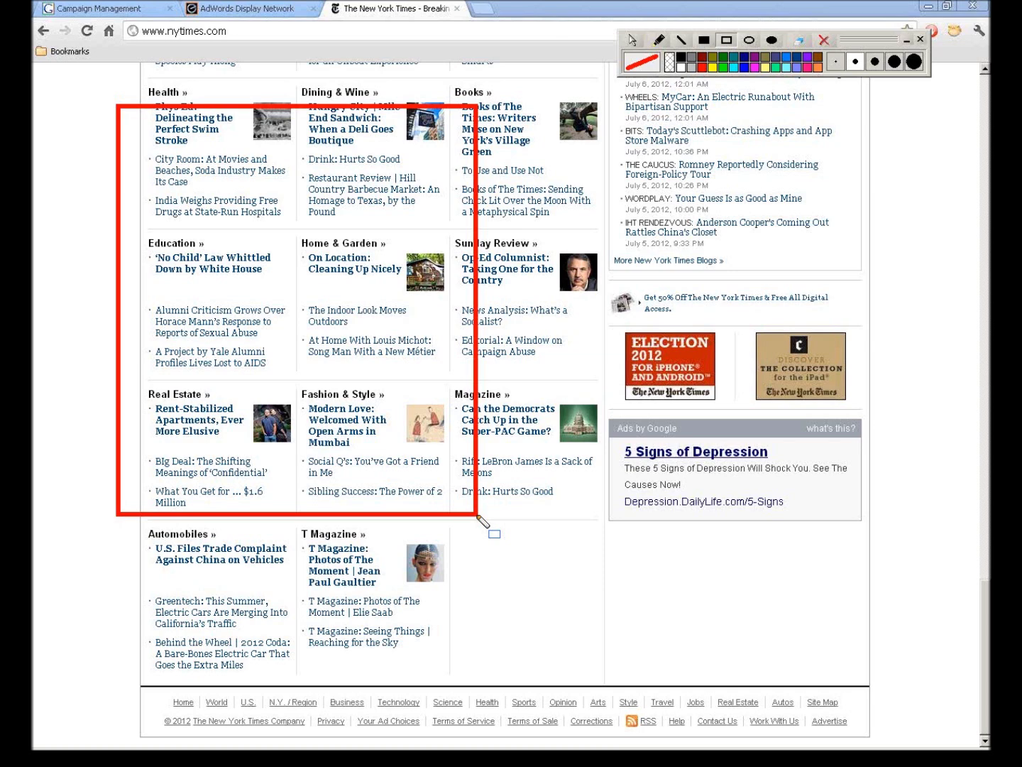
{"action": "left_click", "coordinate": [824, 39]}
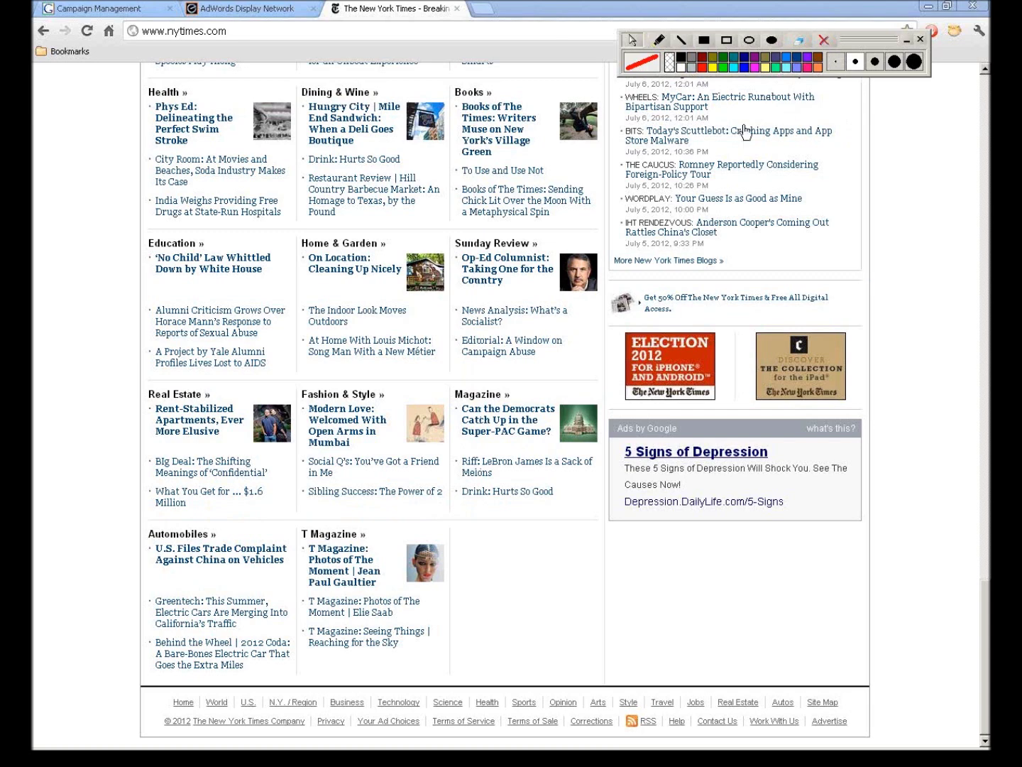
{"action": "left_click", "coordinate": [902, 38]}
Step: Close the New York Times tab and select the words Search and Display in the notes
{"action": "left_click", "coordinate": [457, 9]}
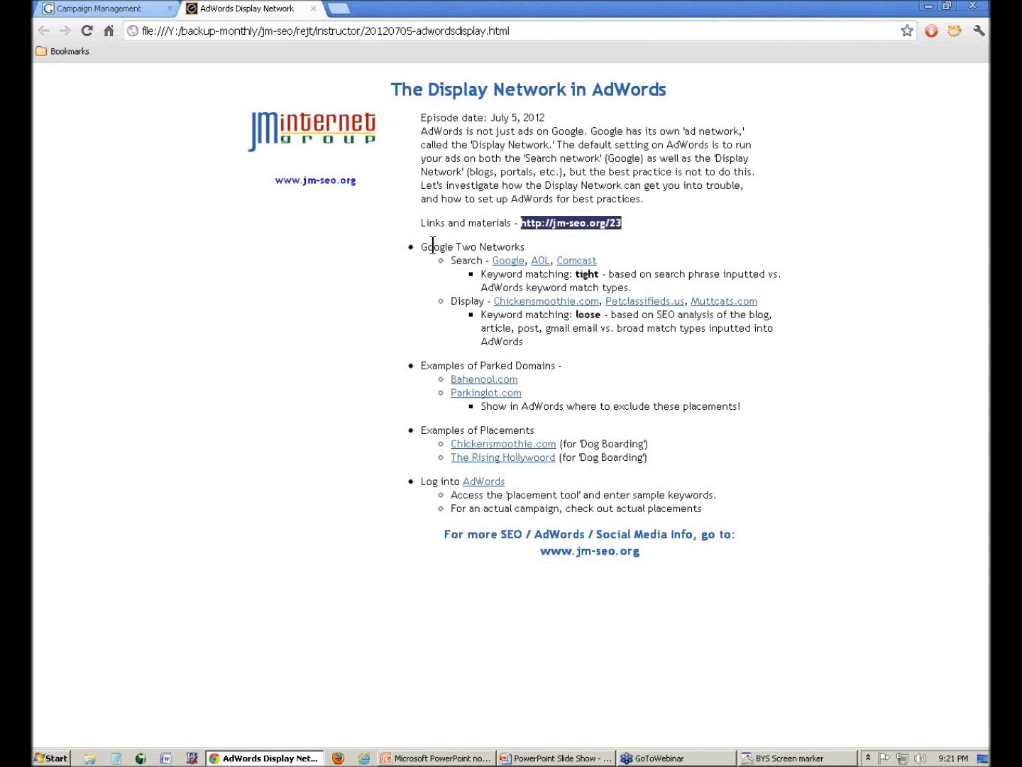
{"action": "left_click_drag", "start_coordinate": [451, 261], "coordinate": [484, 261]}
{"action": "left_click_drag", "start_coordinate": [452, 301], "coordinate": [488, 301]}
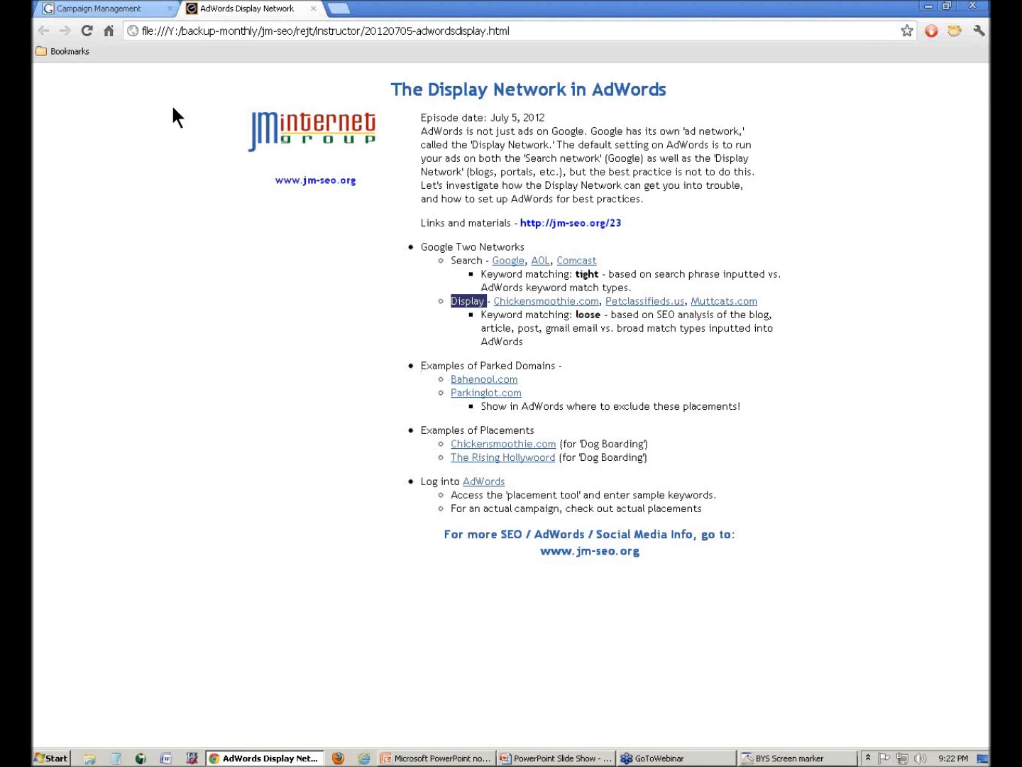
Step: Run the Placement Tool for 'cat boarding' and sort results by Impressions Per Day
{"action": "left_click", "coordinate": [97, 10]}
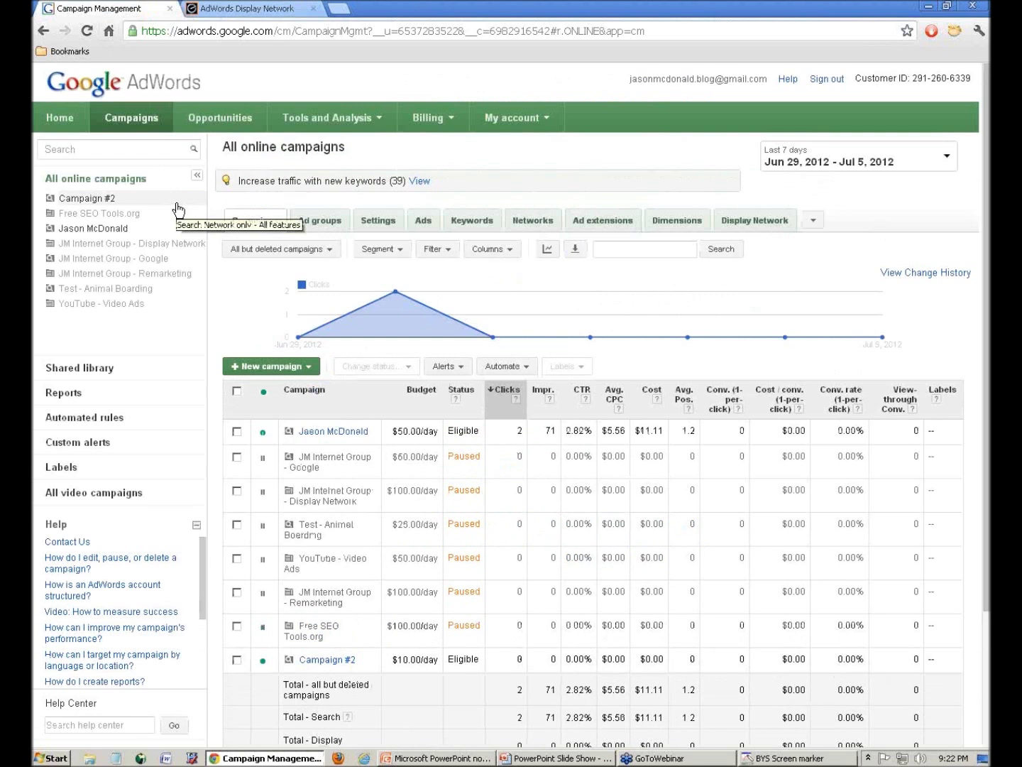
{"action": "left_click", "coordinate": [366, 127]}
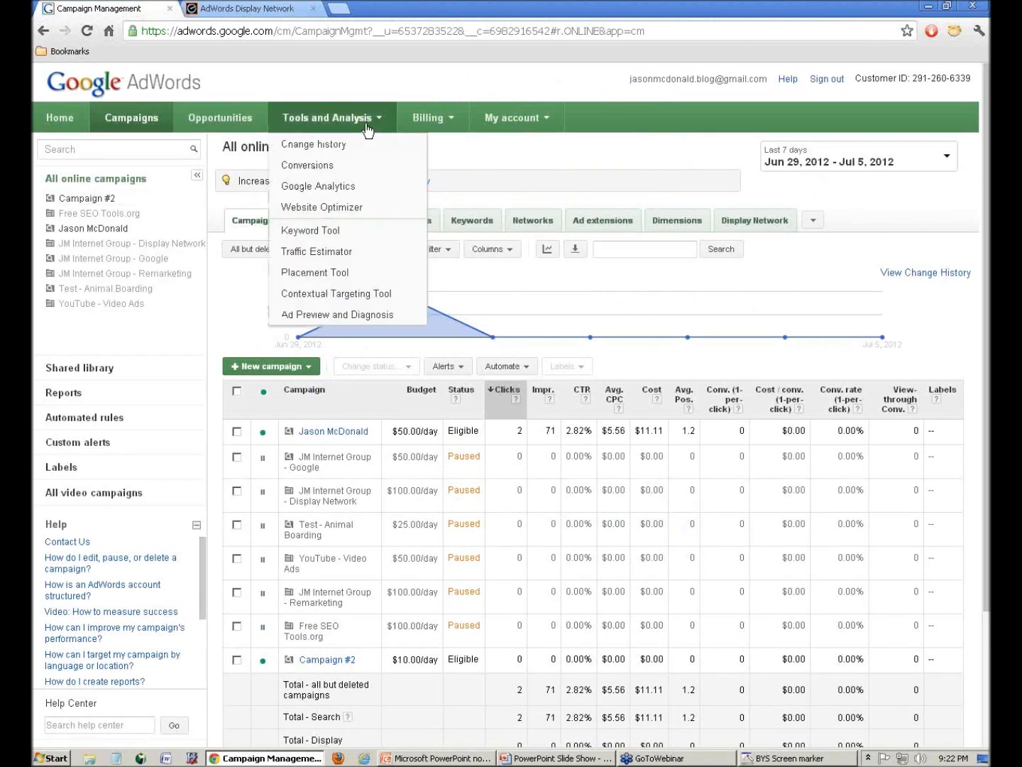
{"action": "left_click", "coordinate": [331, 273]}
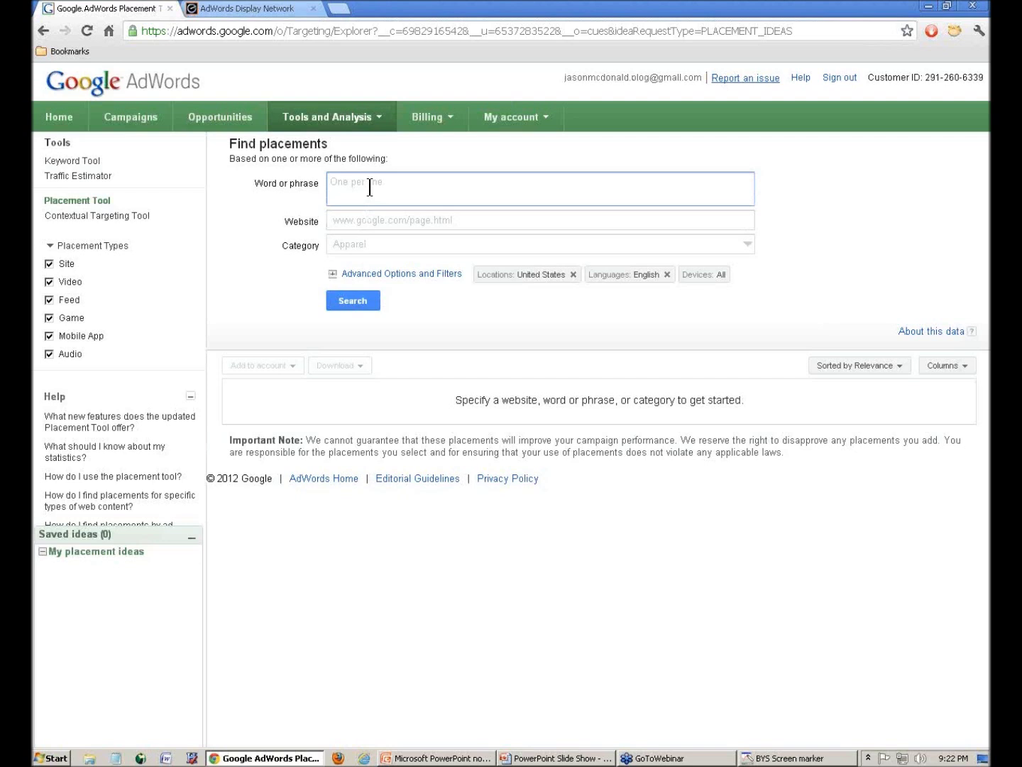
{"action": "type", "text": "cat boarding"}
{"action": "left_click", "coordinate": [351, 303]}
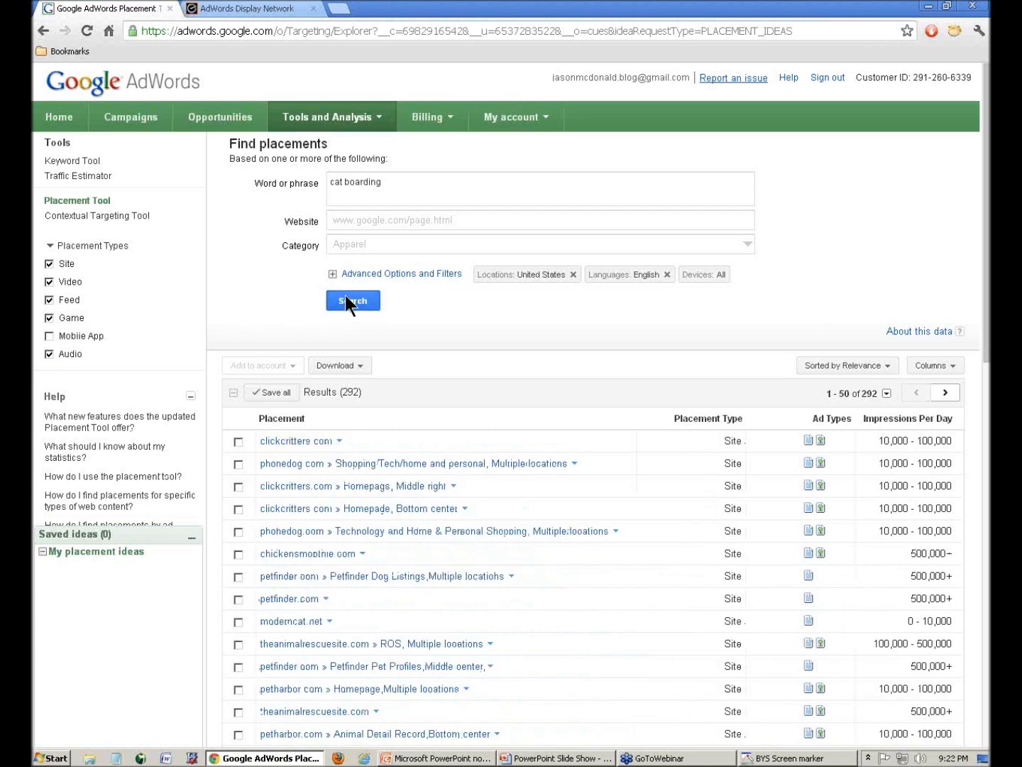
{"action": "left_click", "coordinate": [893, 422]}
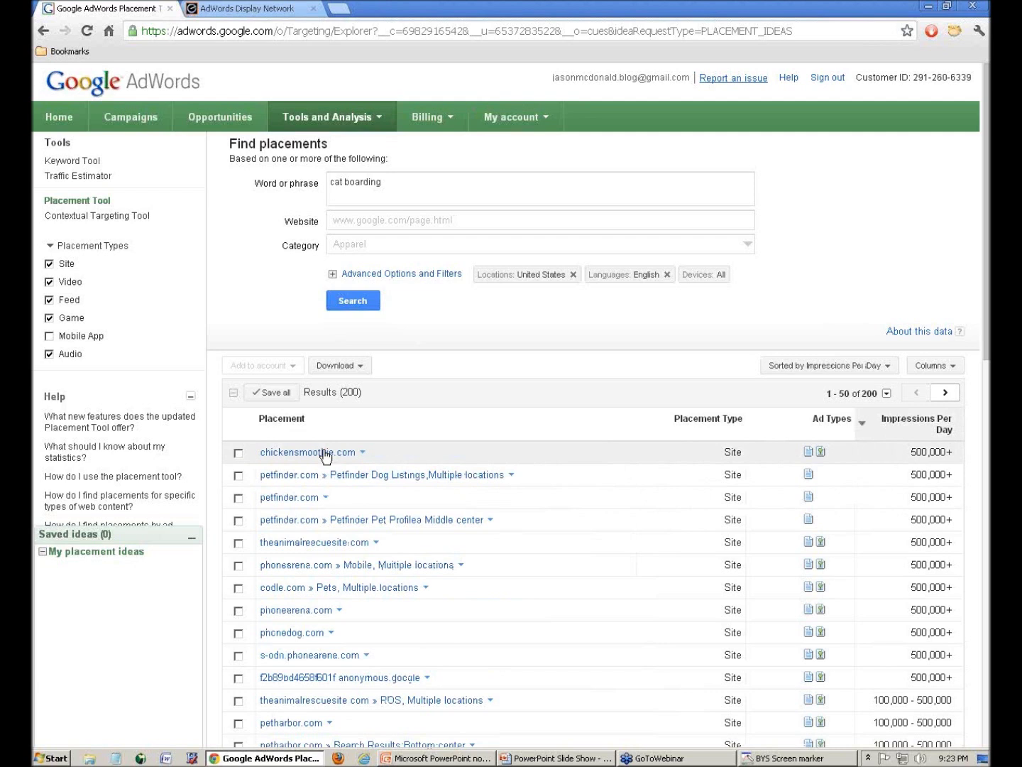
{"action": "mouse_move", "coordinate": [316, 457]}
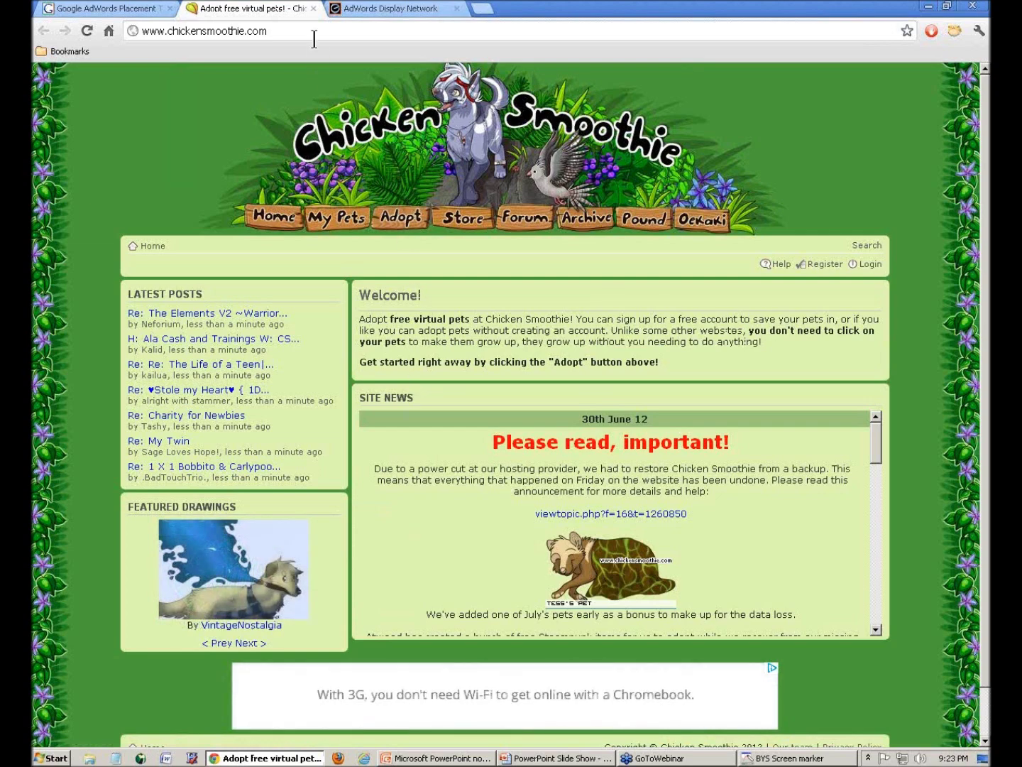
Step: Close the chickensmoothie.com and phonedog.com tabs and scroll back to the Placement Tool top
{"action": "left_click", "coordinate": [313, 9]}
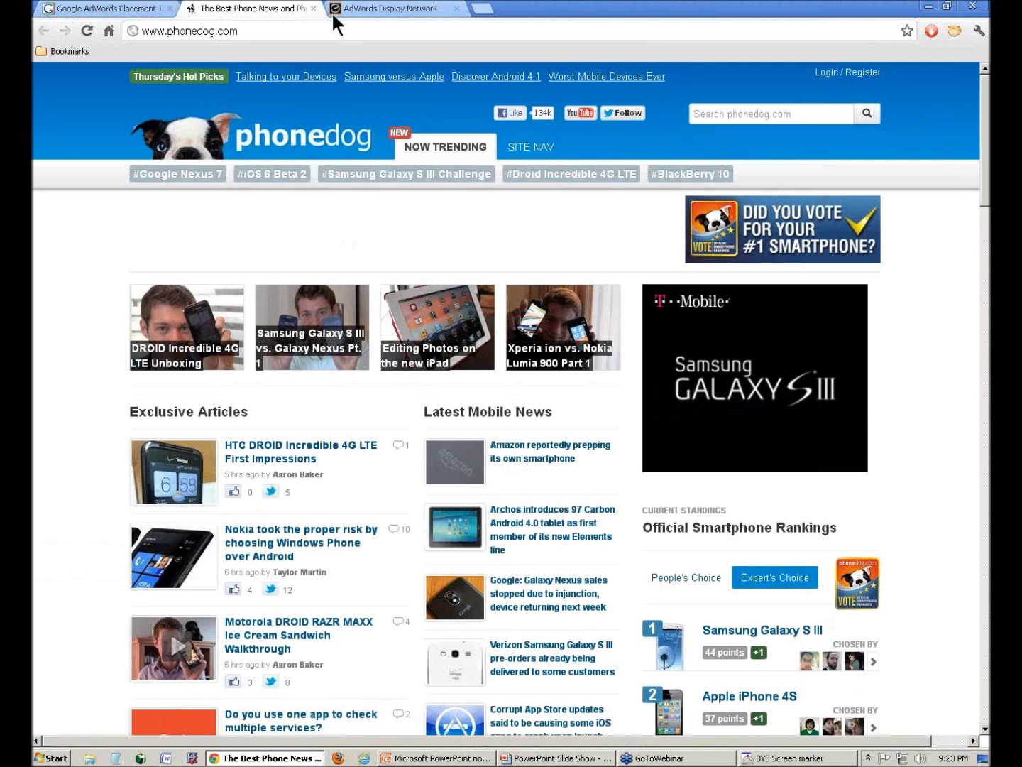
{"action": "left_click", "coordinate": [313, 10]}
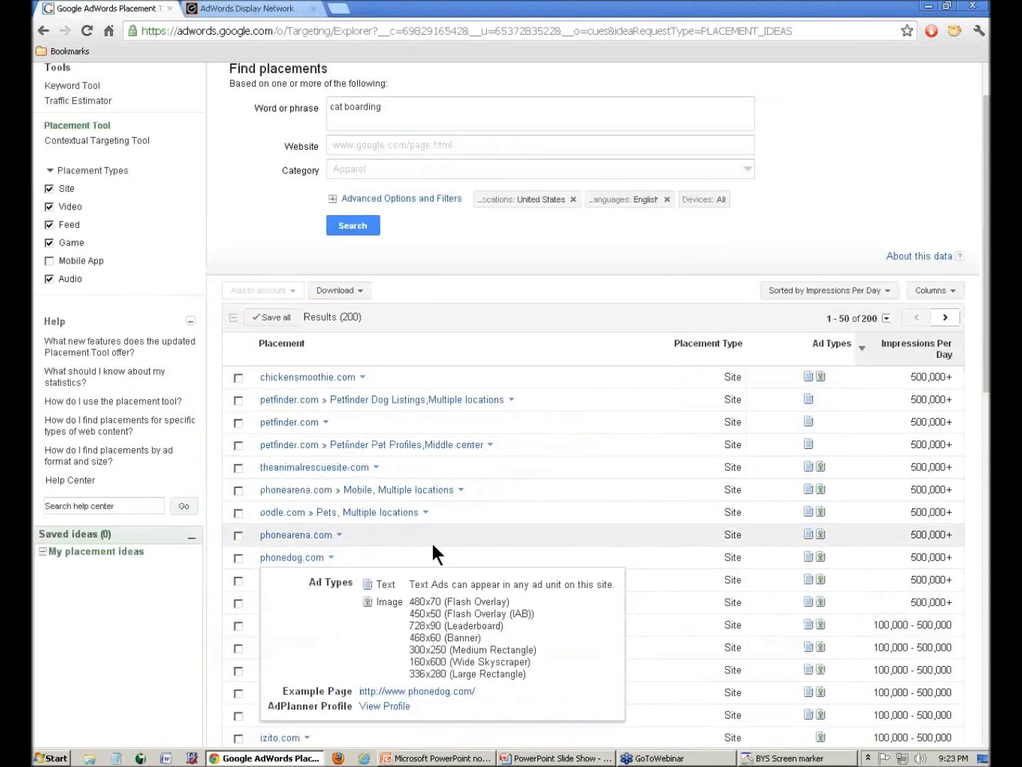
{"action": "scroll", "coordinate": [194, 585], "scroll_direction": "down", "scroll_amount": 1}
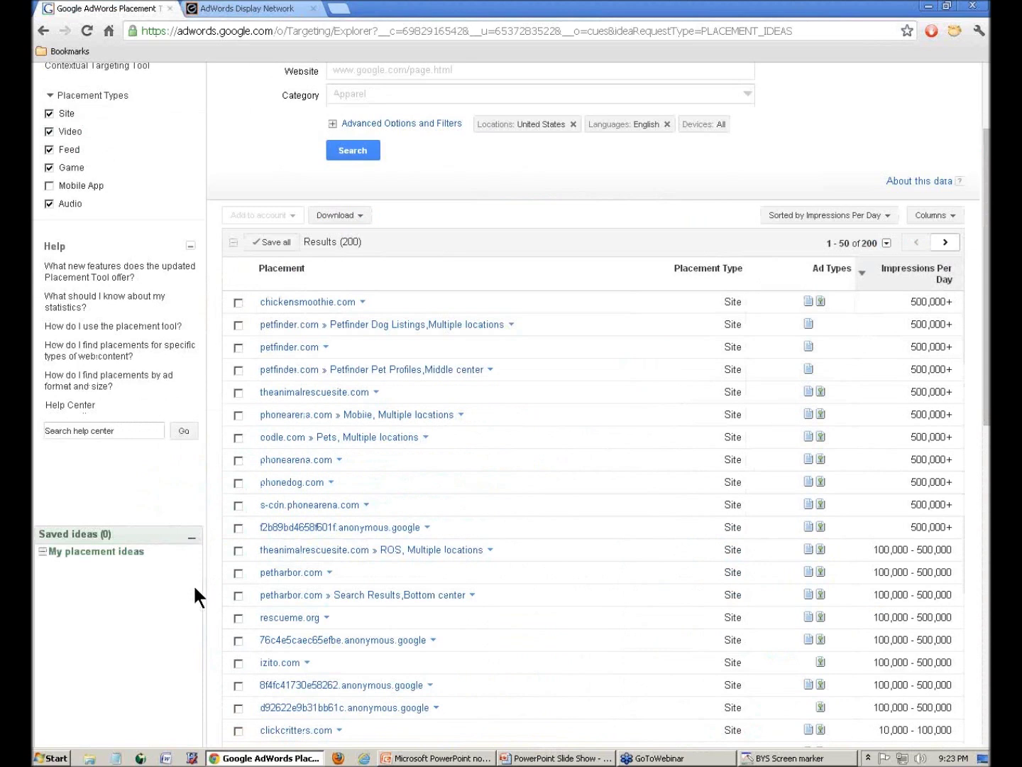
{"action": "scroll", "coordinate": [195, 590], "scroll_direction": "up", "scroll_amount": 1}
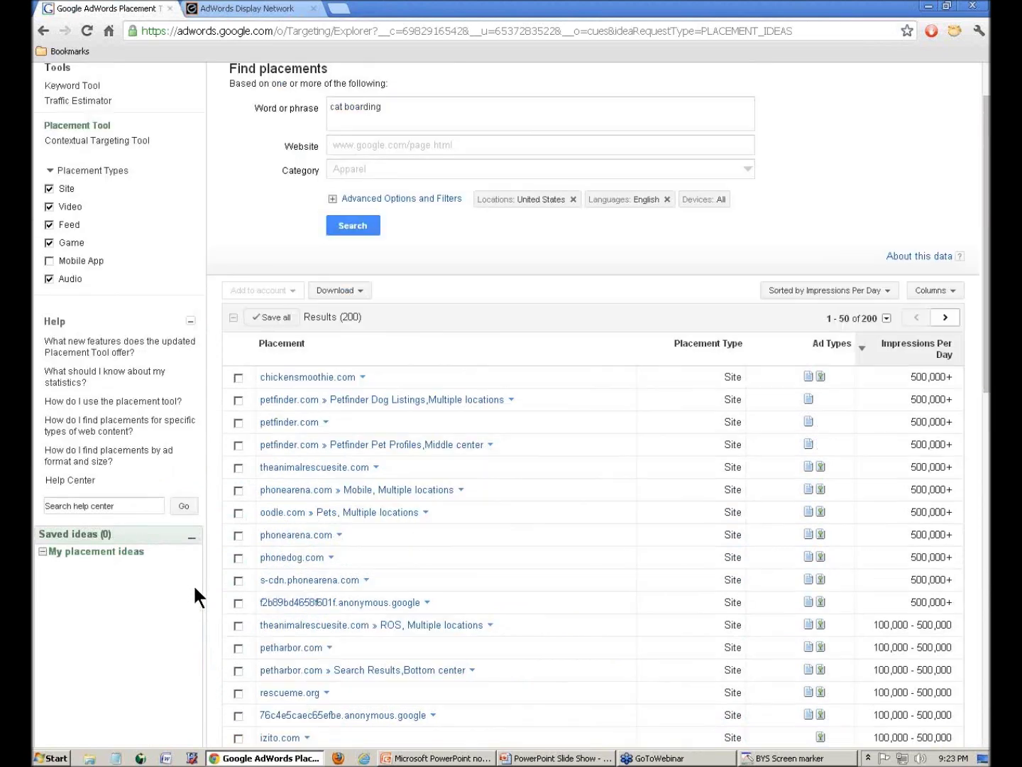
{"action": "scroll", "coordinate": [193, 584], "scroll_direction": "up", "scroll_amount": 1}
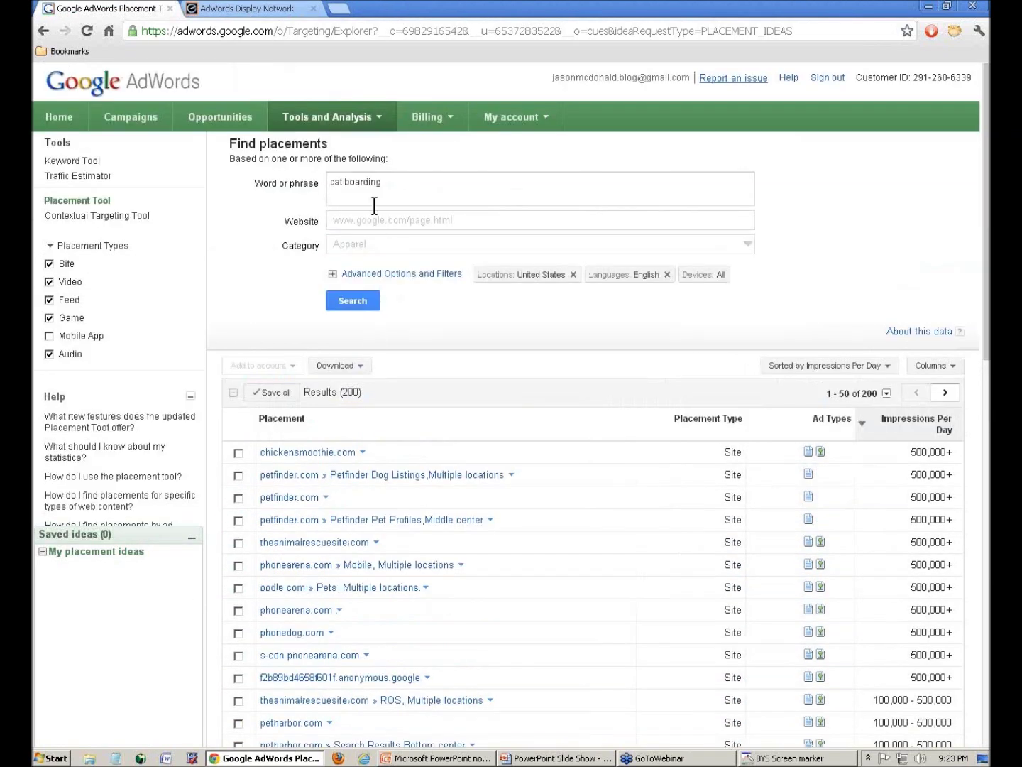
{"action": "left_click", "coordinate": [391, 184]}
Step: Run a new Placement Tool search for 'organic food', then switch back to the notes tab
{"action": "left_click_drag", "start_coordinate": [390, 185], "coordinate": [294, 167]}
{"action": "left_click", "coordinate": [306, 119]}
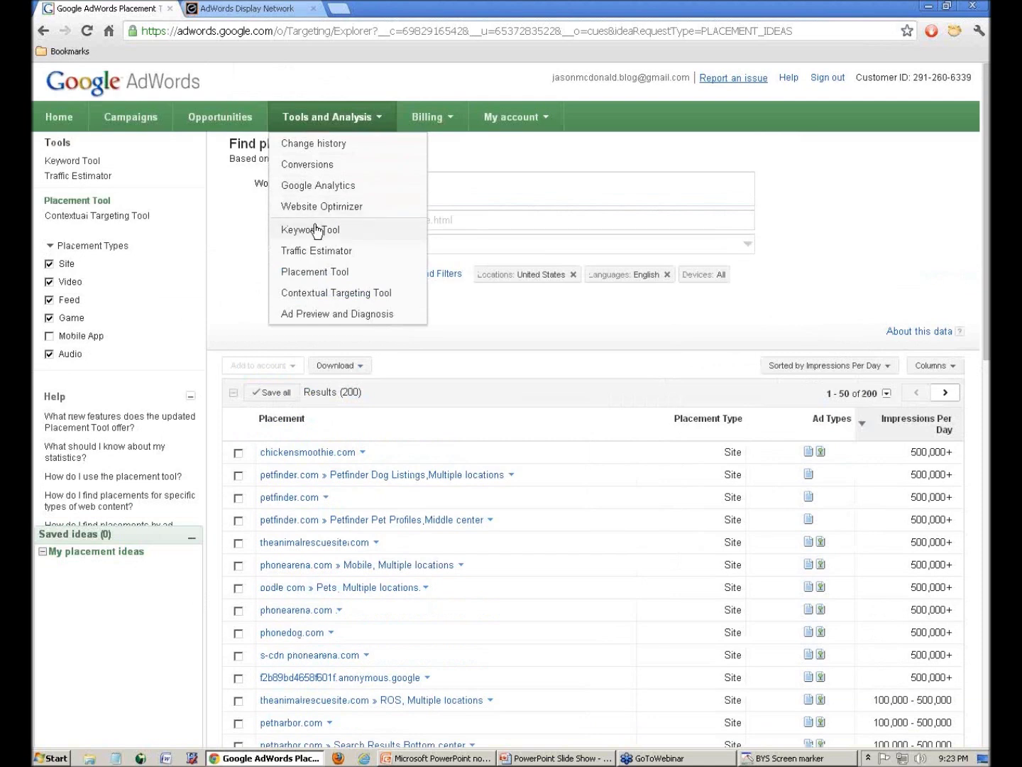
{"action": "left_click", "coordinate": [317, 271]}
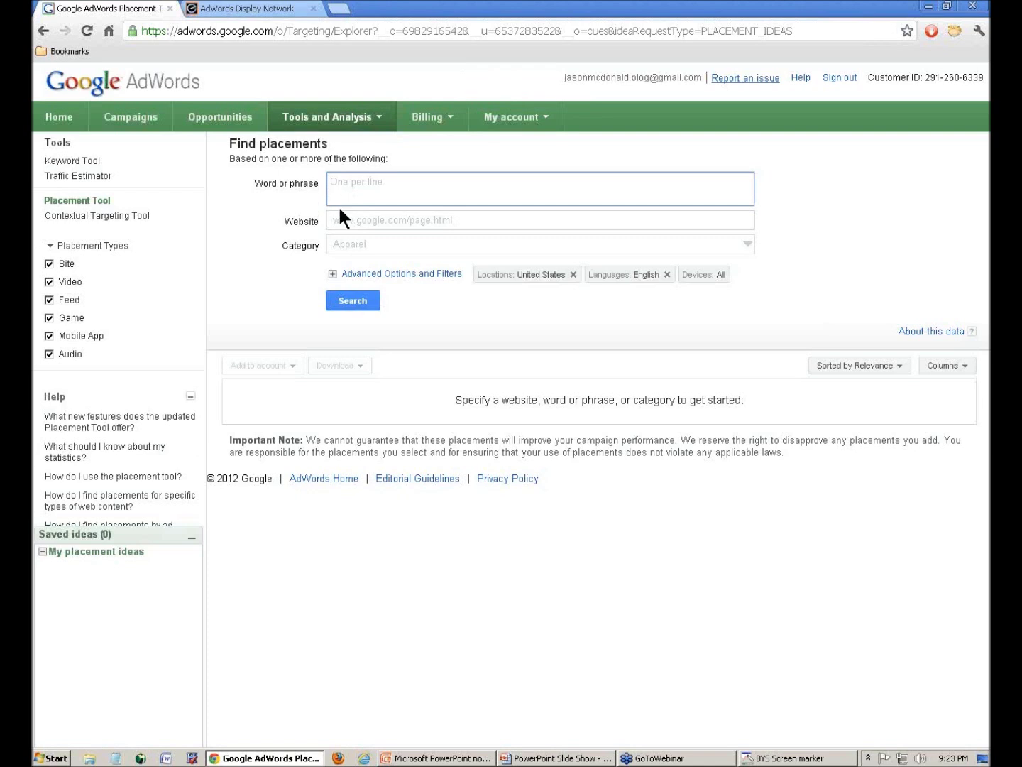
{"action": "type", "text": "organic food"}
{"action": "left_click", "coordinate": [353, 301]}
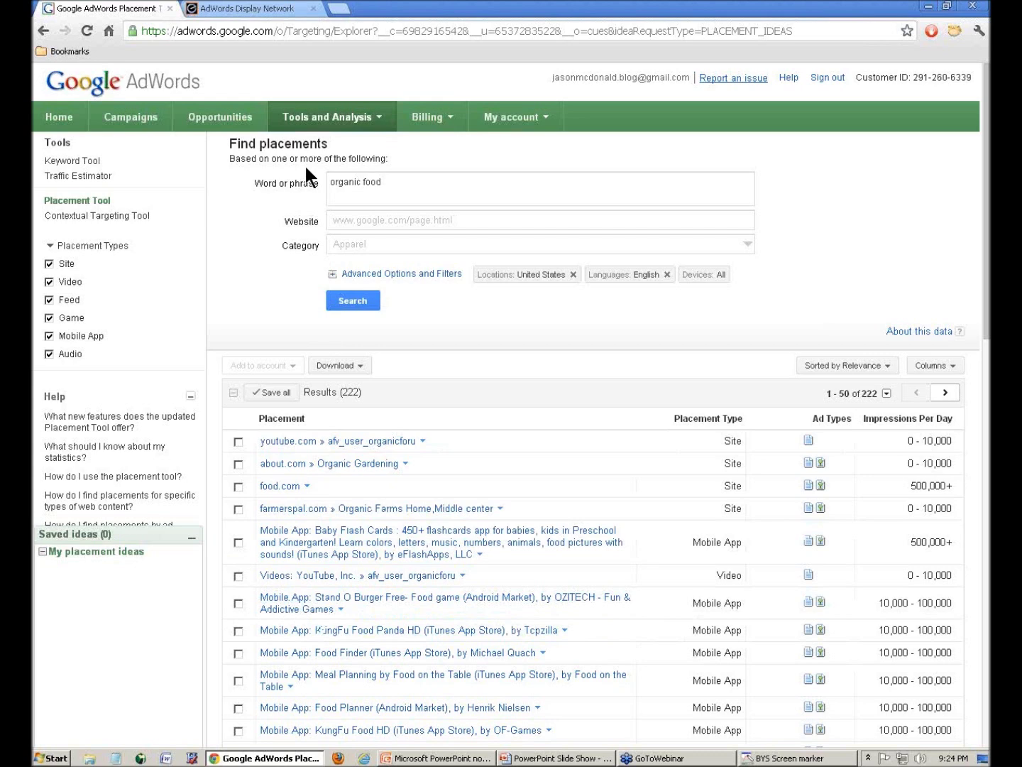
{"action": "left_click", "coordinate": [263, 10]}
Step: Open the parked Bahenool.com page in a new tab, view it, and close it
{"action": "left_click", "coordinate": [295, 366]}
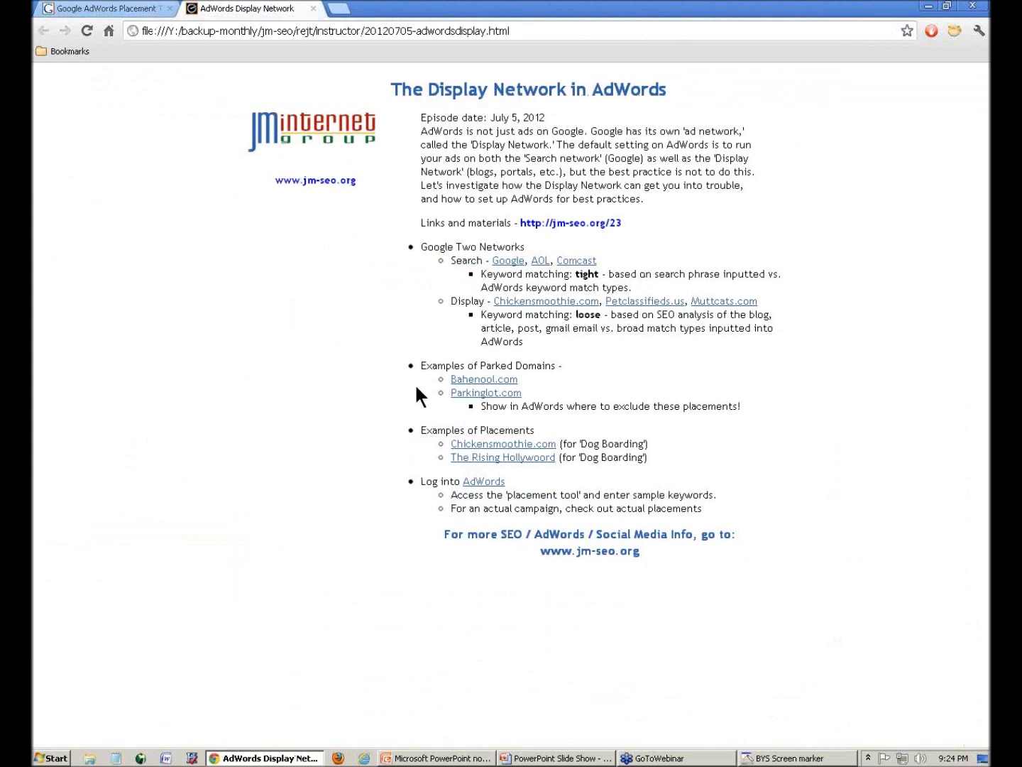
{"action": "right_click", "coordinate": [487, 383]}
{"action": "left_click", "coordinate": [489, 386]}
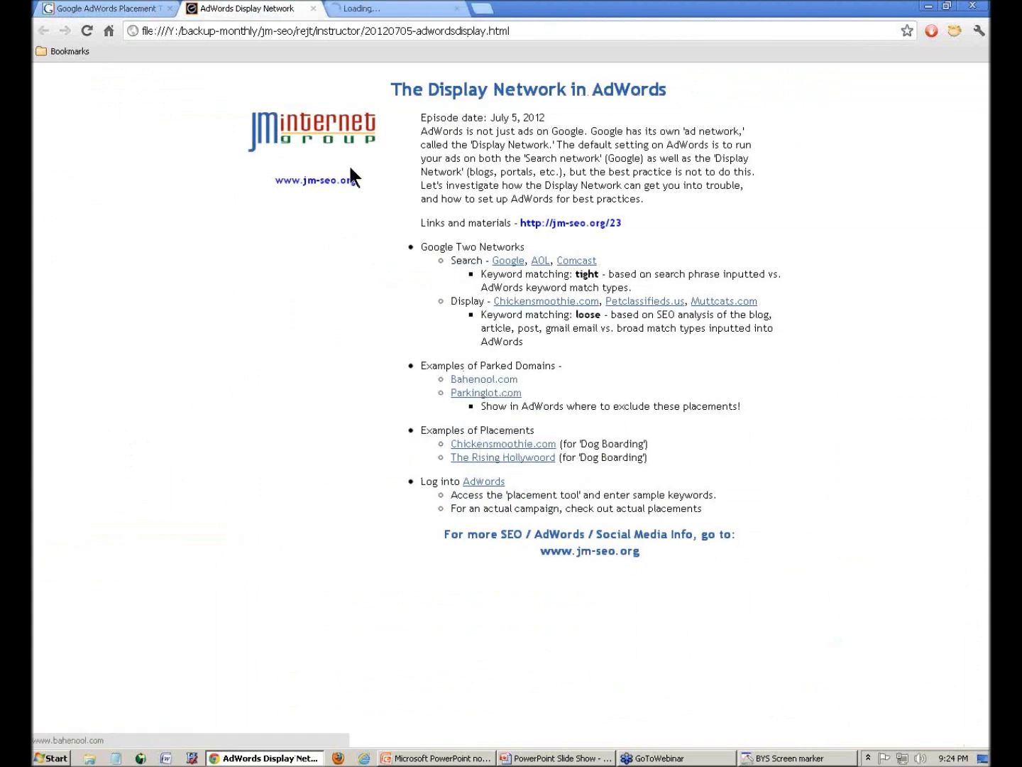
{"action": "left_click", "coordinate": [358, 10]}
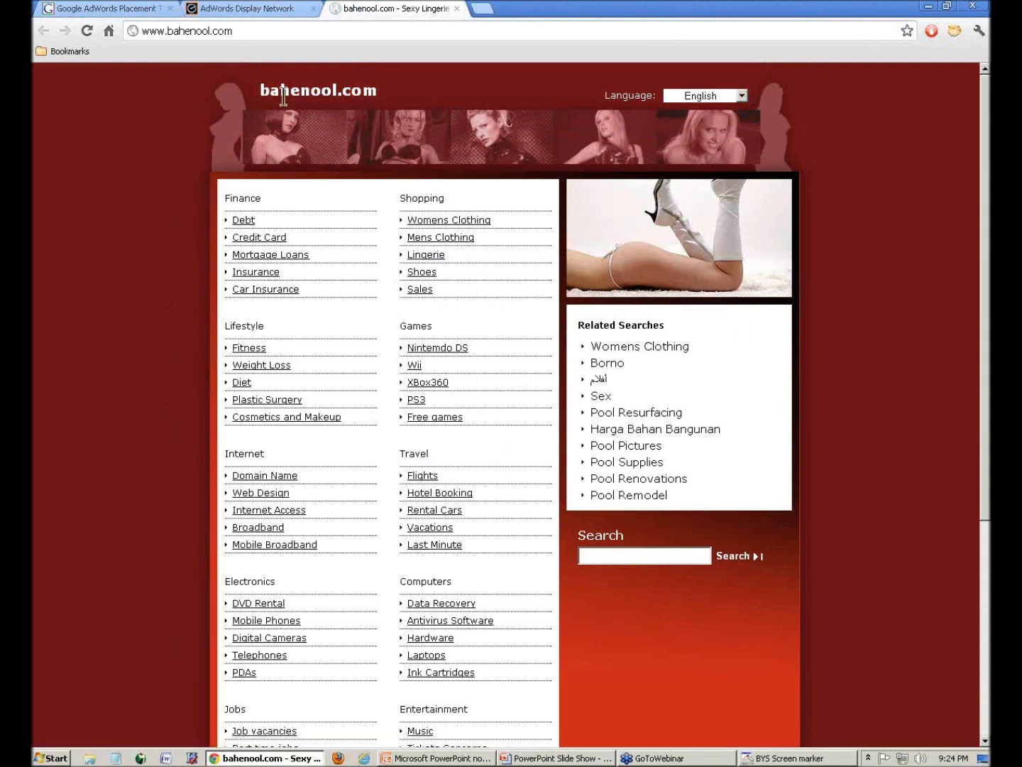
{"action": "left_click", "coordinate": [457, 10]}
Step: Open and close Parkinglot.com, then open The Rising Hollywood example placement
{"action": "right_click", "coordinate": [496, 396]}
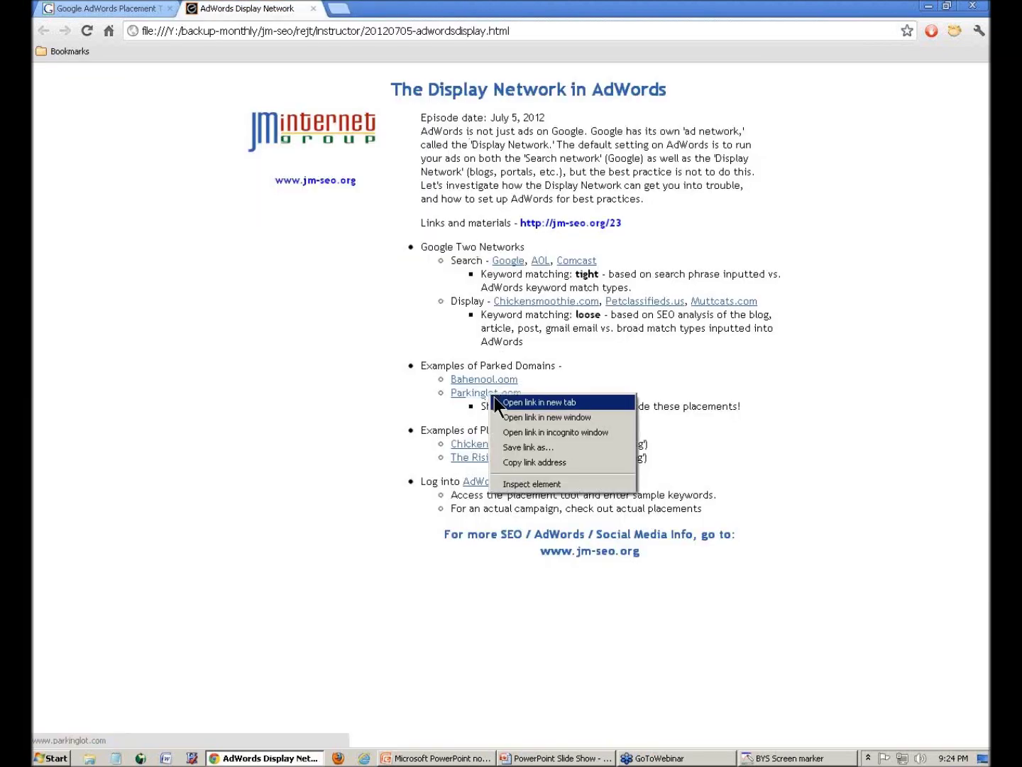
{"action": "left_click", "coordinate": [526, 401]}
{"action": "left_click", "coordinate": [347, 8]}
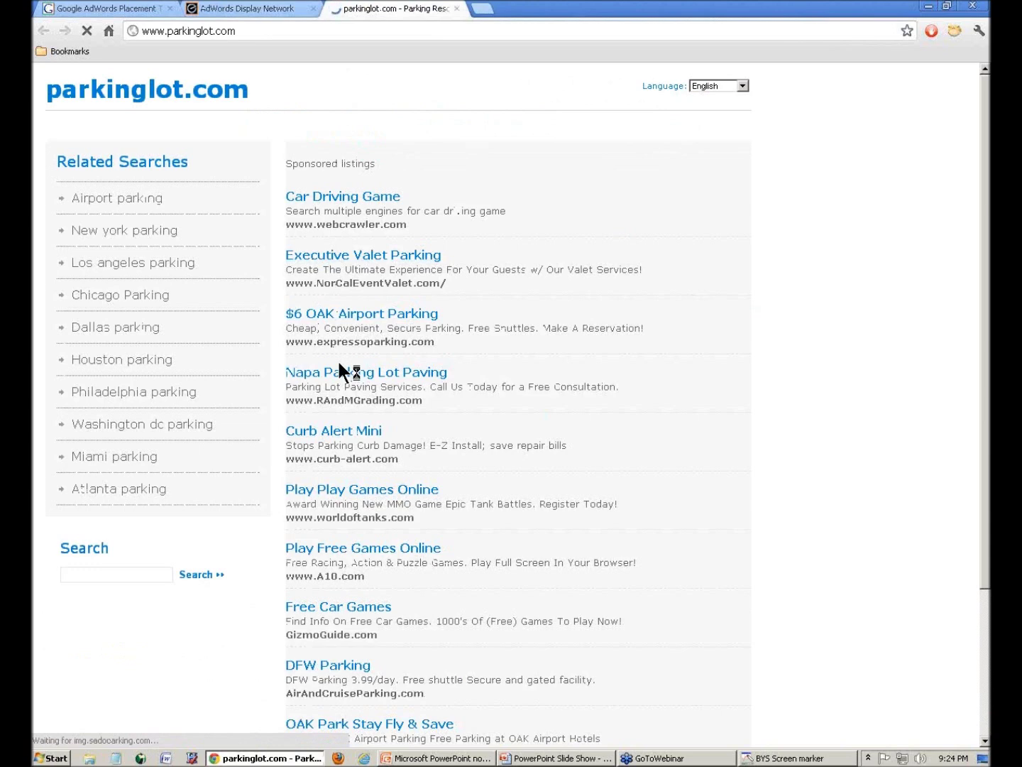
{"action": "left_click", "coordinate": [457, 8]}
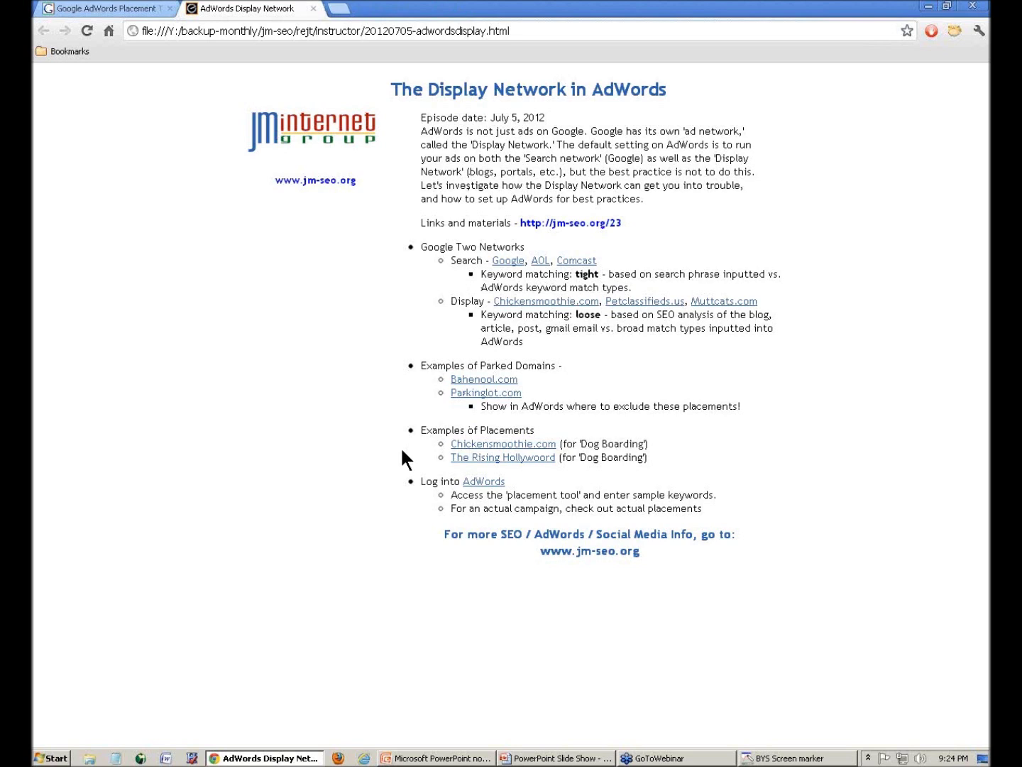
{"action": "left_click", "coordinate": [482, 459]}
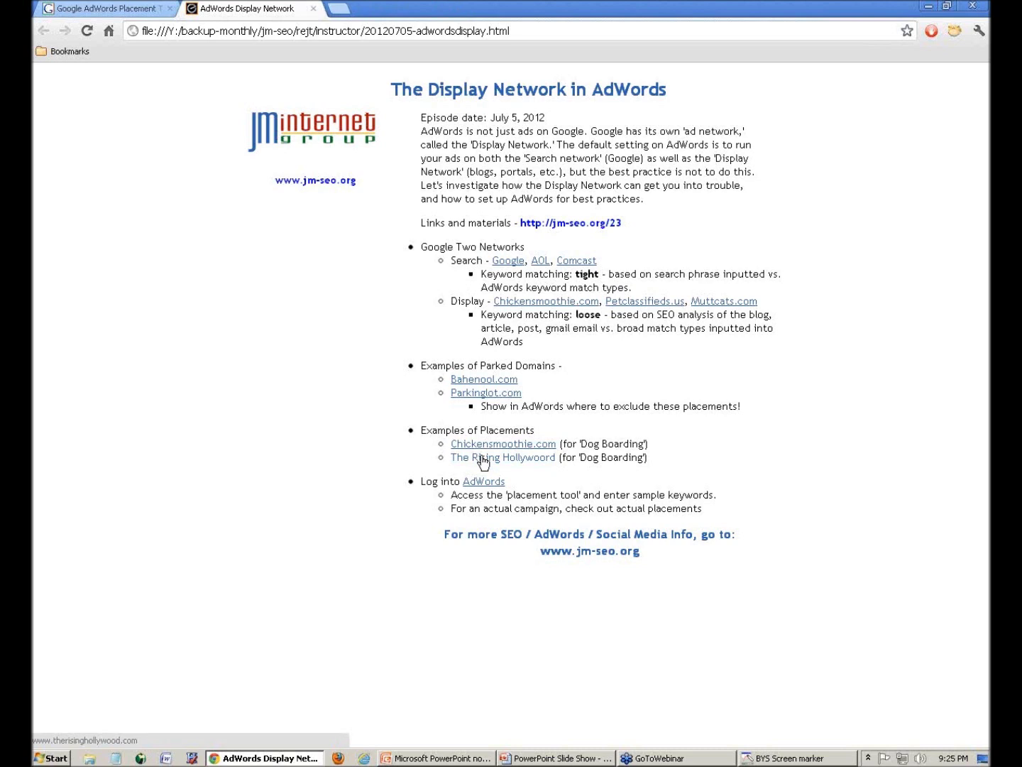
{"action": "left_click", "coordinate": [540, 757]}
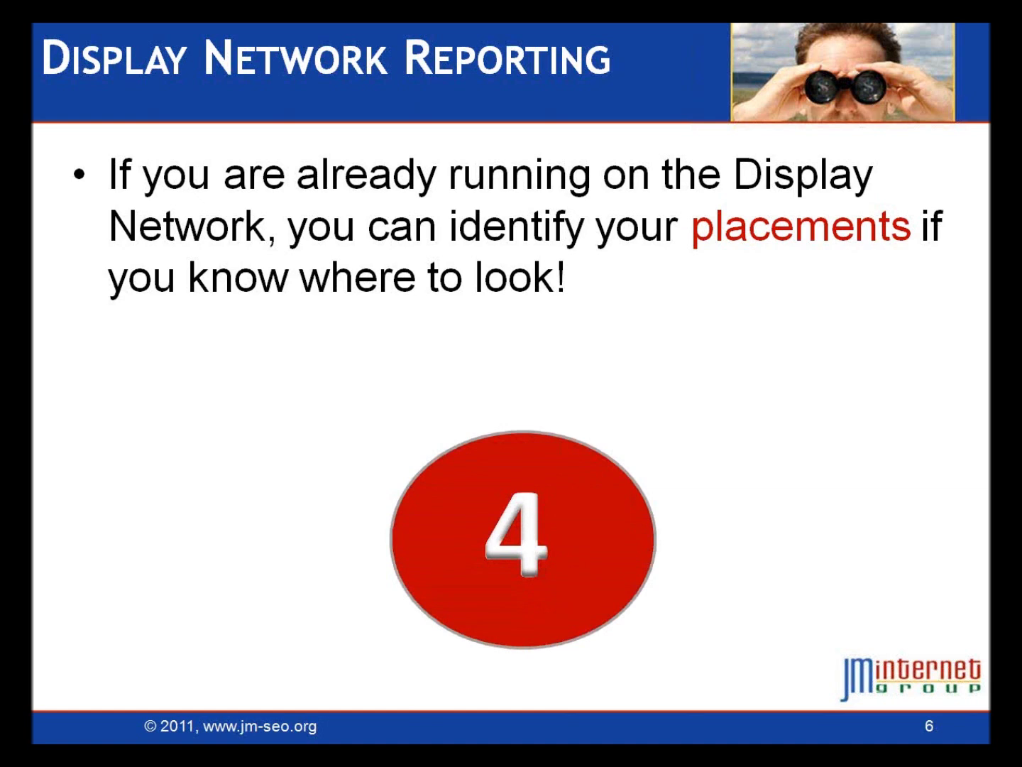
Step: Leave the slide show for Chrome's AdWords placement ideas tab and open the campaign overview
{"action": "key", "text": "alt+Tab"}
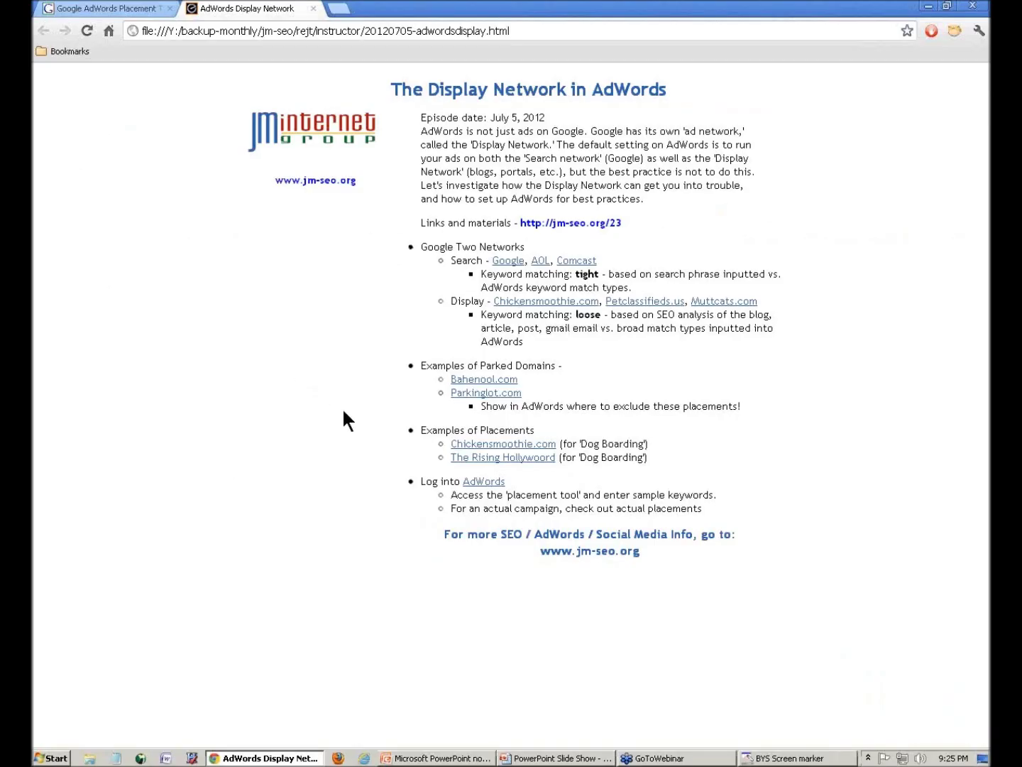
{"action": "left_click", "coordinate": [138, 15]}
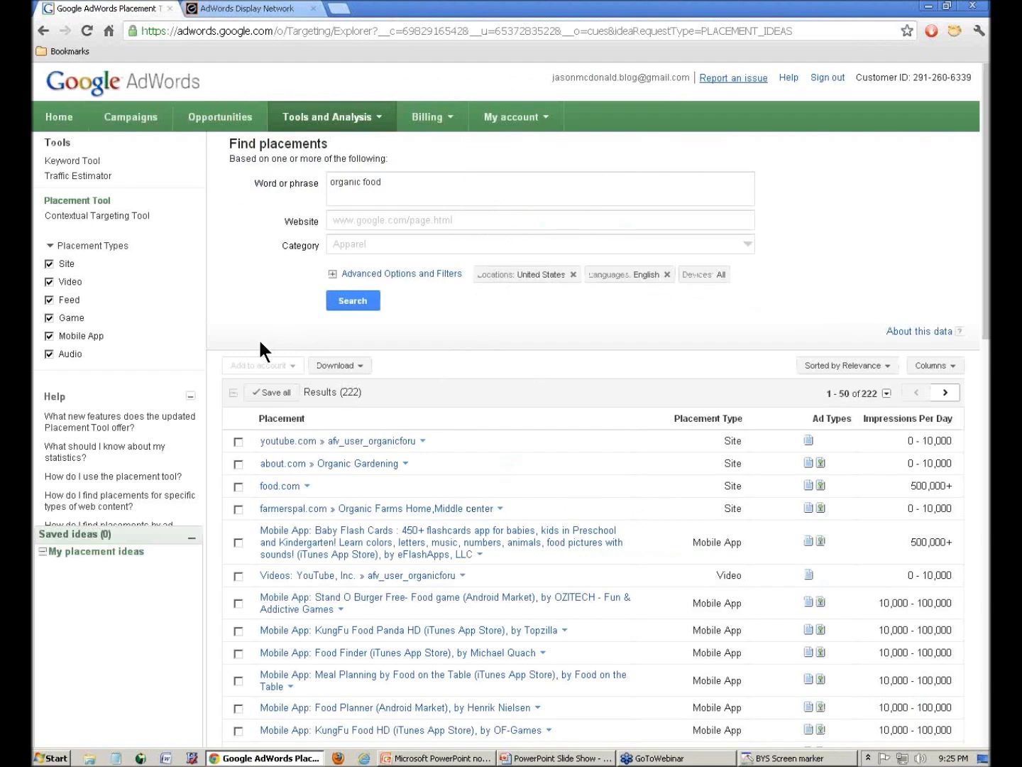
{"action": "left_click", "coordinate": [132, 127]}
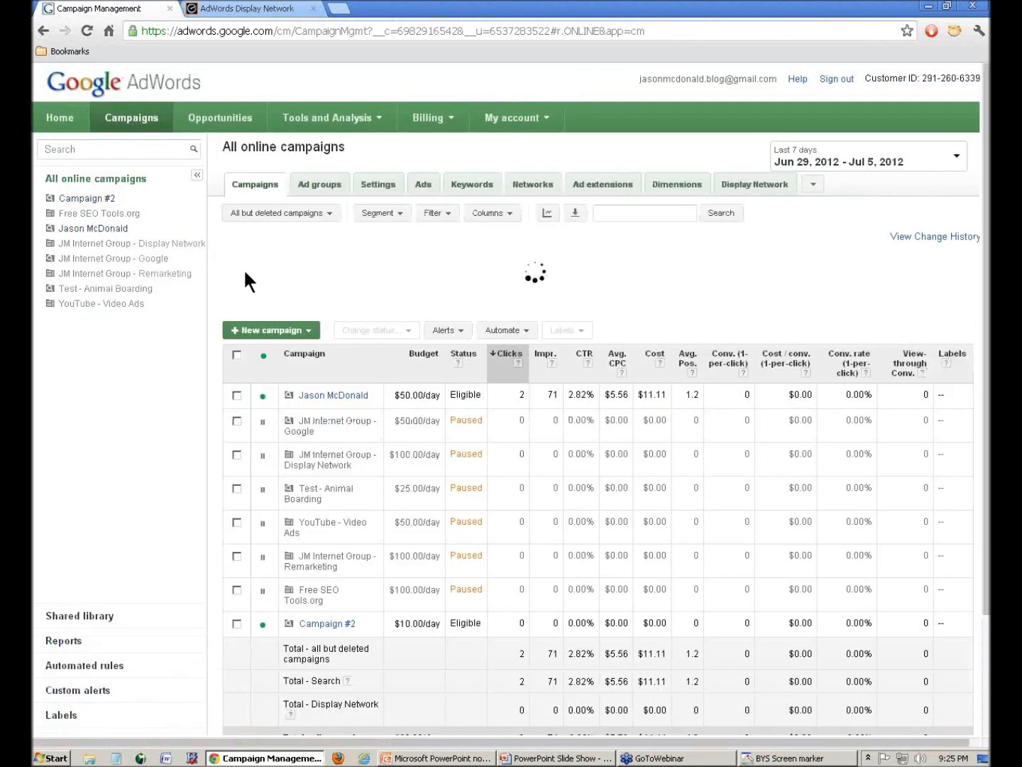
Step: Show the New campaign network choices, outline them in red, cross out Search & Display Networks, then clear
{"action": "left_click", "coordinate": [263, 364]}
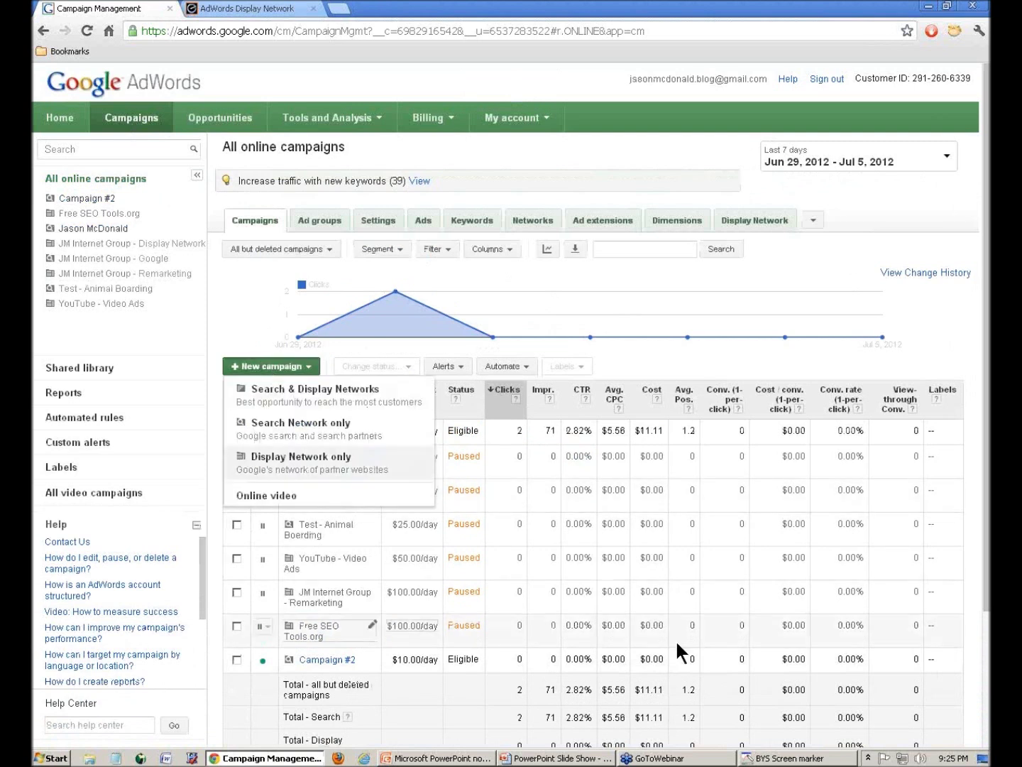
{"action": "left_click", "coordinate": [789, 758]}
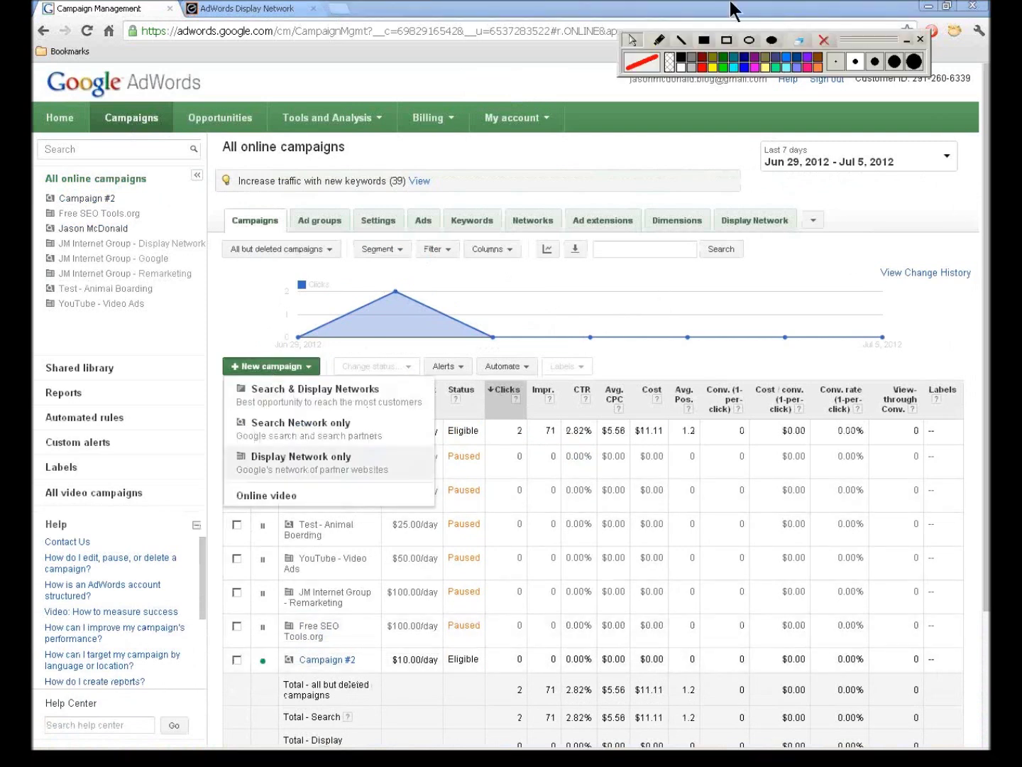
{"action": "mouse_move", "coordinate": [169, 340]}
{"action": "left_mouse_down"}
{"action": "mouse_move", "coordinate": [245, 393]}
{"action": "mouse_move", "coordinate": [547, 541]}
{"action": "left_mouse_up"}
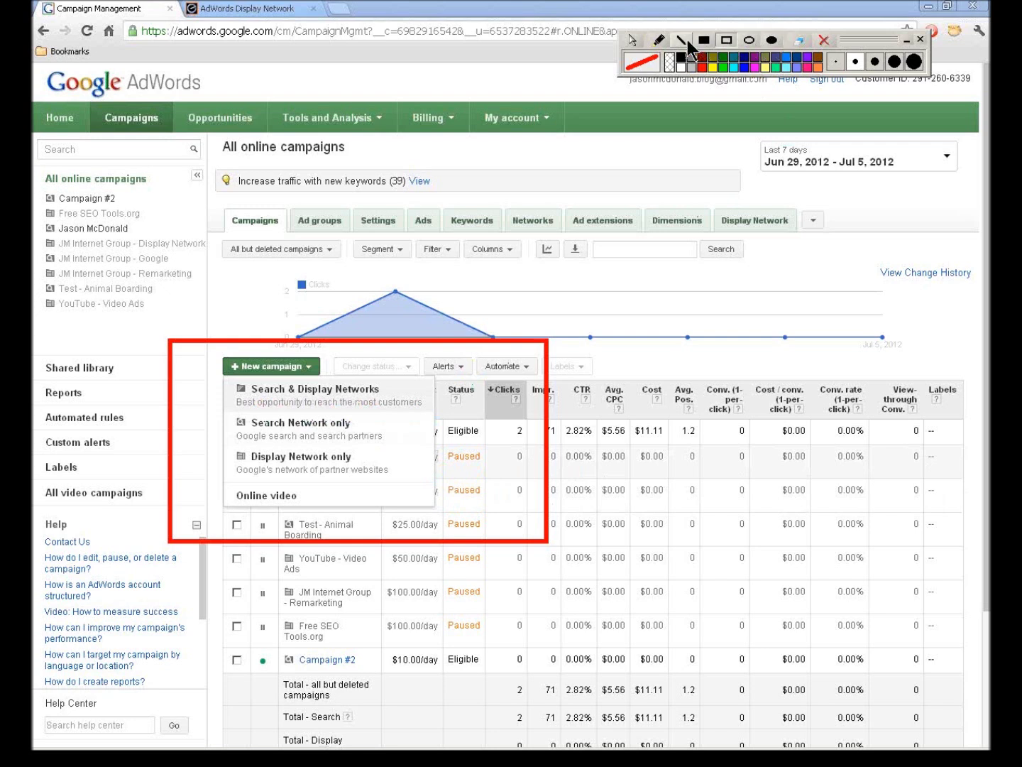
{"action": "left_click", "coordinate": [685, 42]}
{"action": "mouse_move", "coordinate": [234, 410]}
{"action": "left_mouse_down"}
{"action": "mouse_move", "coordinate": [260, 402]}
{"action": "mouse_move", "coordinate": [253, 409]}
{"action": "left_mouse_up"}
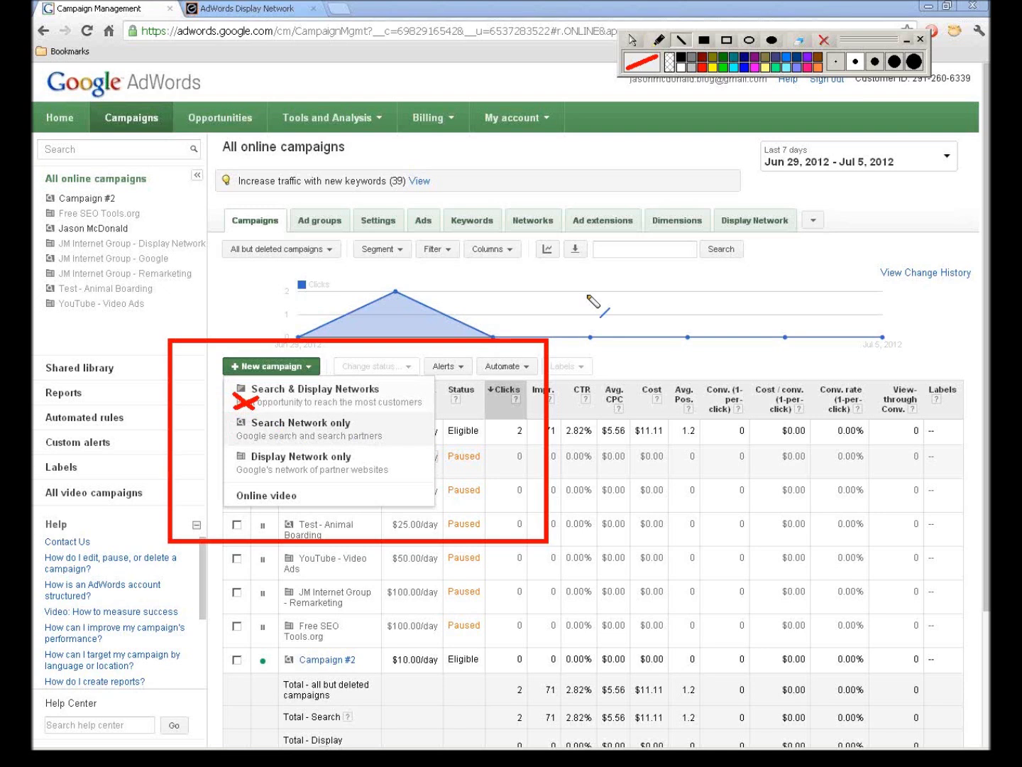
{"action": "left_click", "coordinate": [823, 40]}
Step: Box the Search Network only and Display Network only options in red, then clear the boxes
{"action": "left_click", "coordinate": [726, 40]}
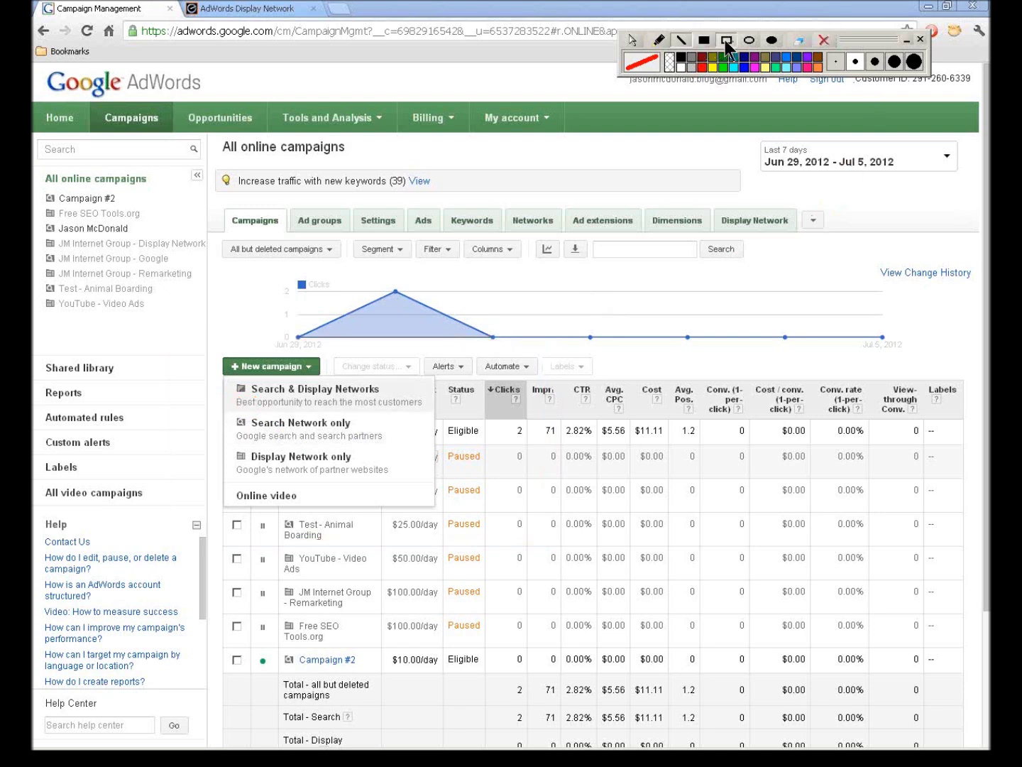
{"action": "mouse_move", "coordinate": [189, 411]}
{"action": "left_mouse_down"}
{"action": "mouse_move", "coordinate": [386, 499]}
{"action": "mouse_move", "coordinate": [453, 502]}
{"action": "left_mouse_up"}
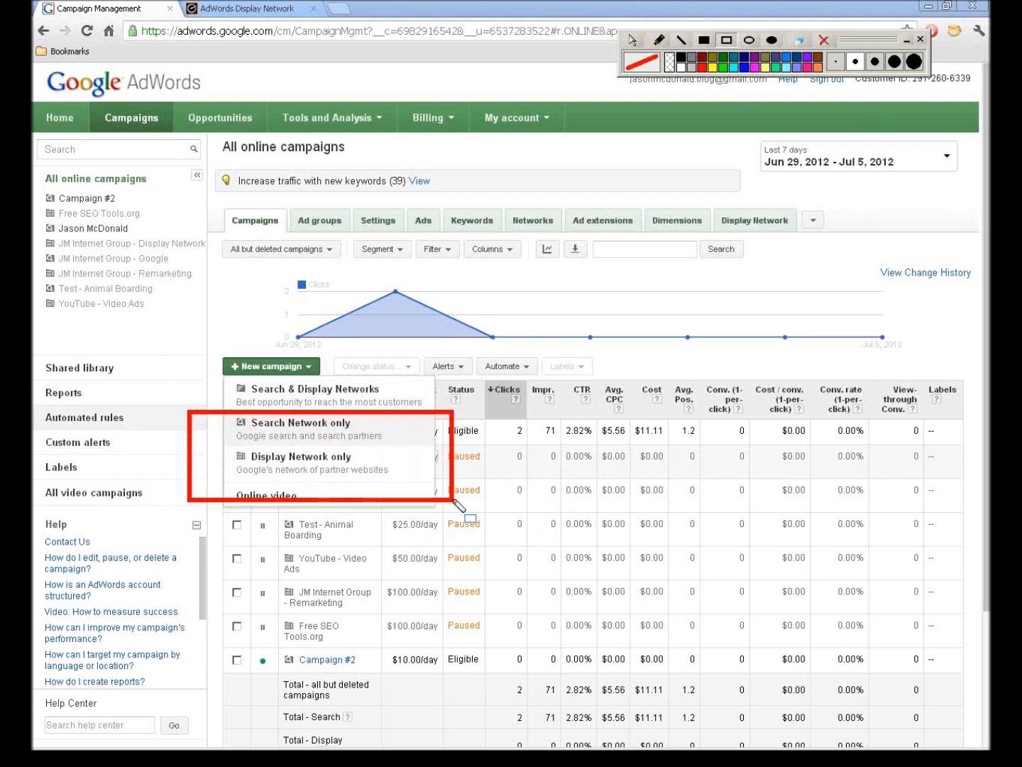
{"action": "mouse_move", "coordinate": [178, 406]}
{"action": "left_mouse_down"}
{"action": "mouse_move", "coordinate": [213, 430]}
{"action": "mouse_move", "coordinate": [418, 451]}
{"action": "mouse_move", "coordinate": [441, 443]}
{"action": "left_mouse_up"}
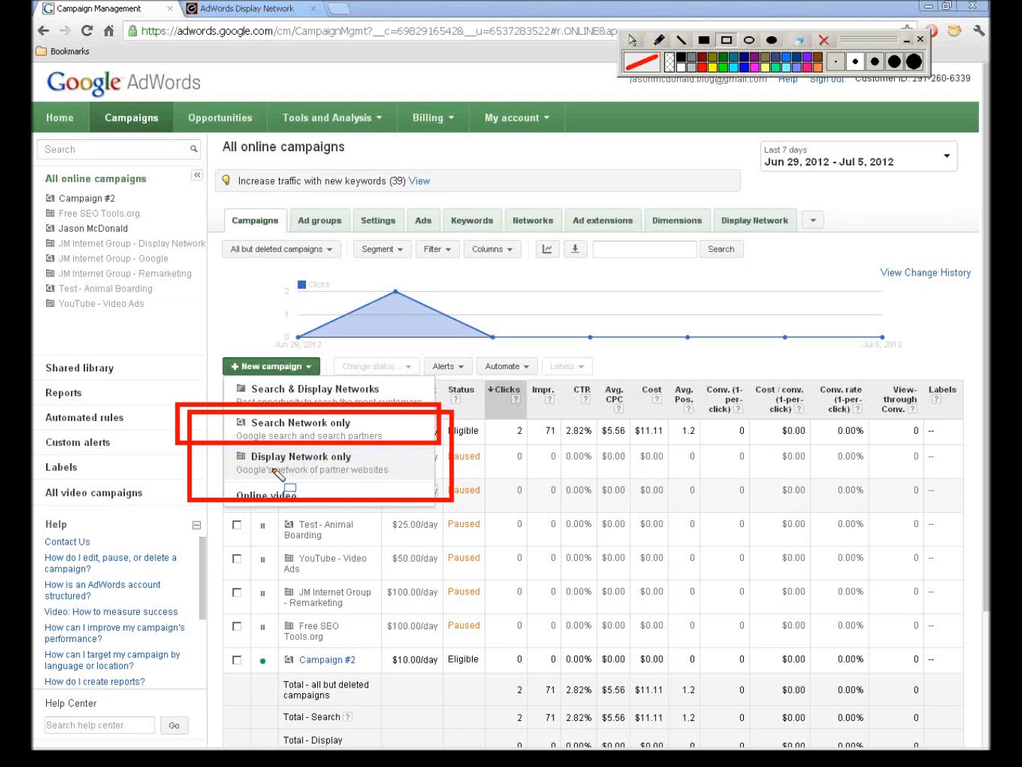
{"action": "left_click", "coordinate": [823, 40]}
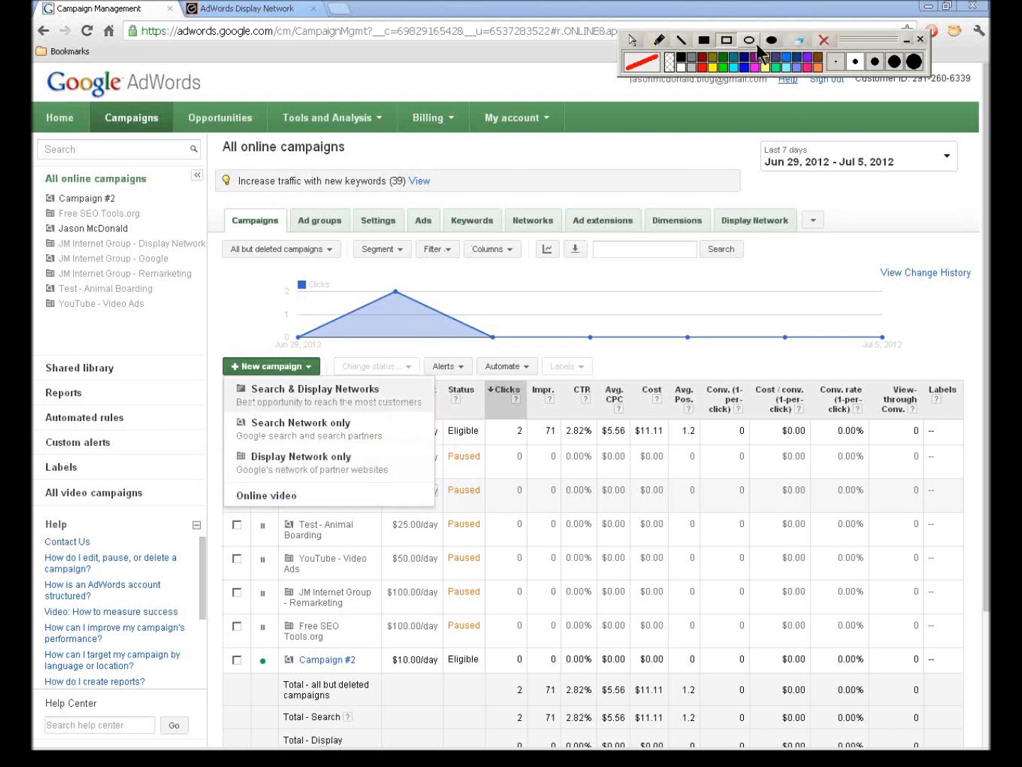
Step: Box the campaign type list and Search & Display Networks, then visit Shared library and return to All online campaigns
{"action": "mouse_move", "coordinate": [160, 338]}
{"action": "left_mouse_down"}
{"action": "mouse_move", "coordinate": [474, 524]}
{"action": "mouse_move", "coordinate": [572, 543]}
{"action": "left_mouse_up"}
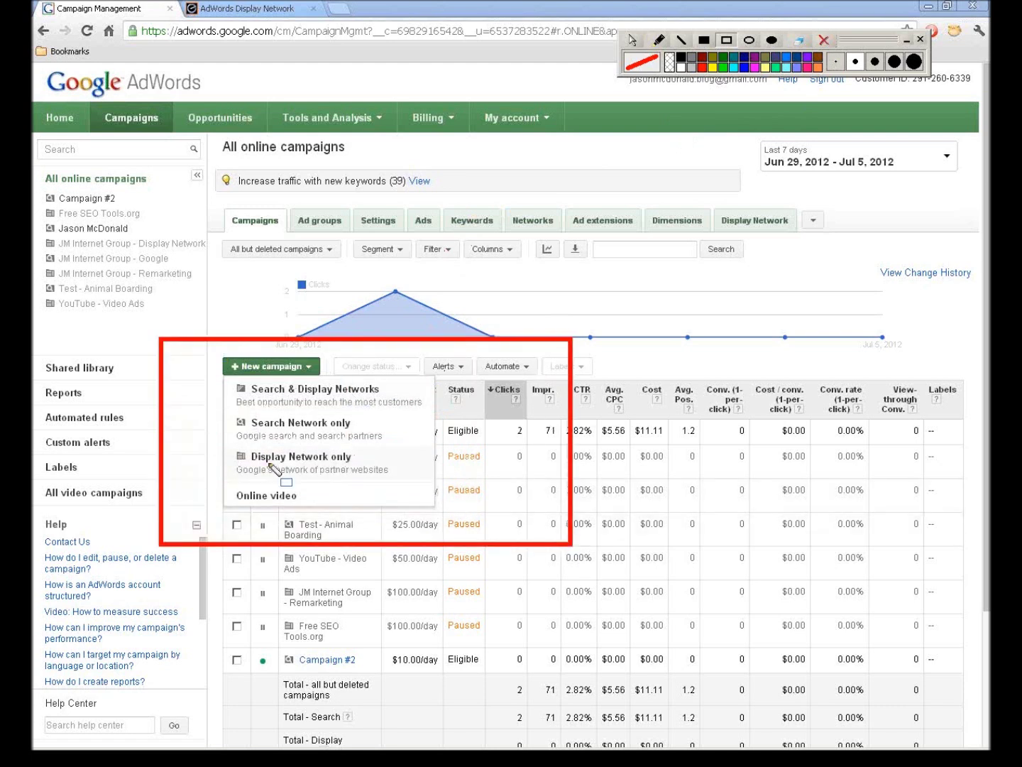
{"action": "left_click_drag", "start_coordinate": [201, 375], "coordinate": [437, 418]}
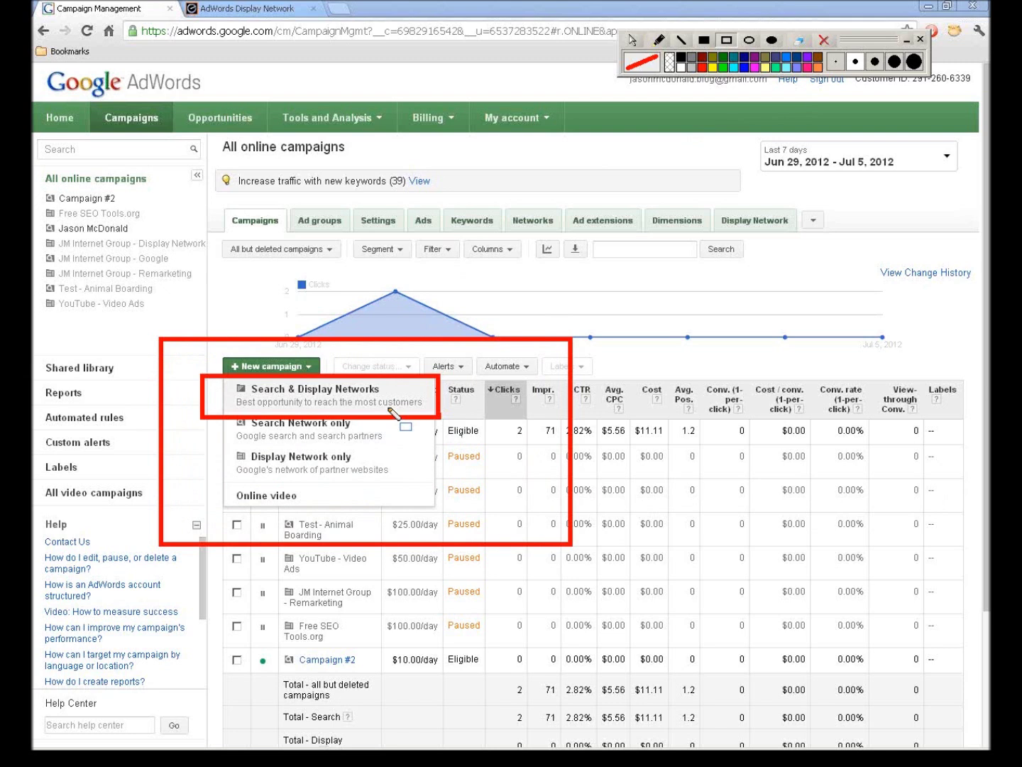
{"action": "left_click", "coordinate": [823, 43]}
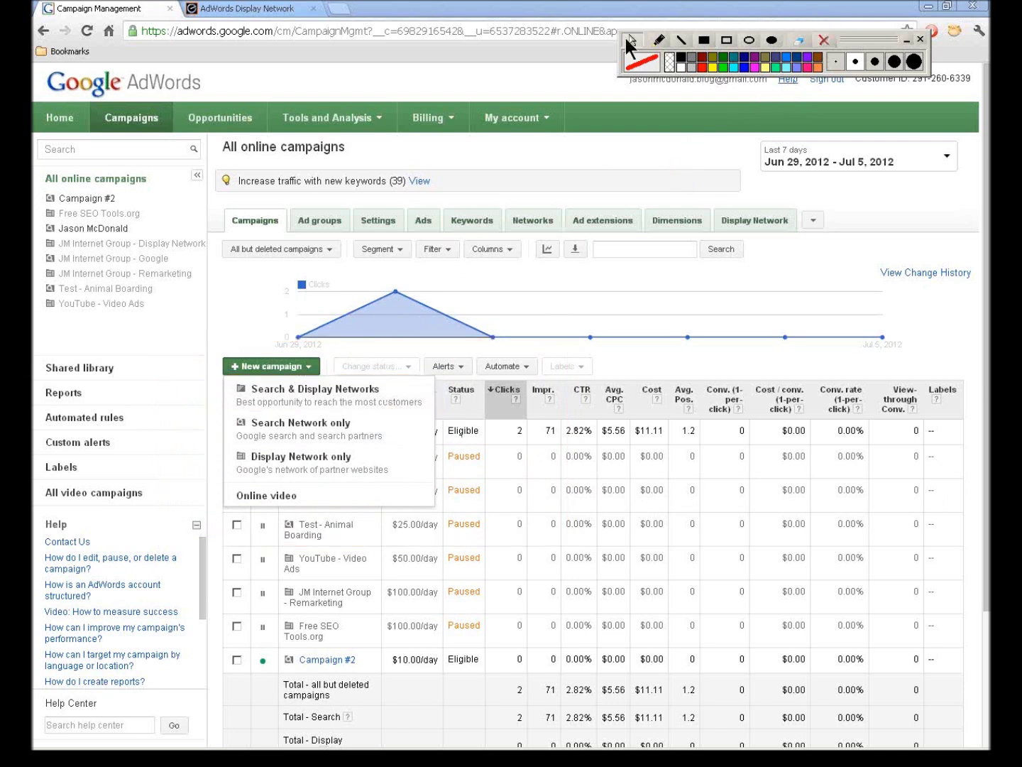
{"action": "left_click", "coordinate": [128, 363]}
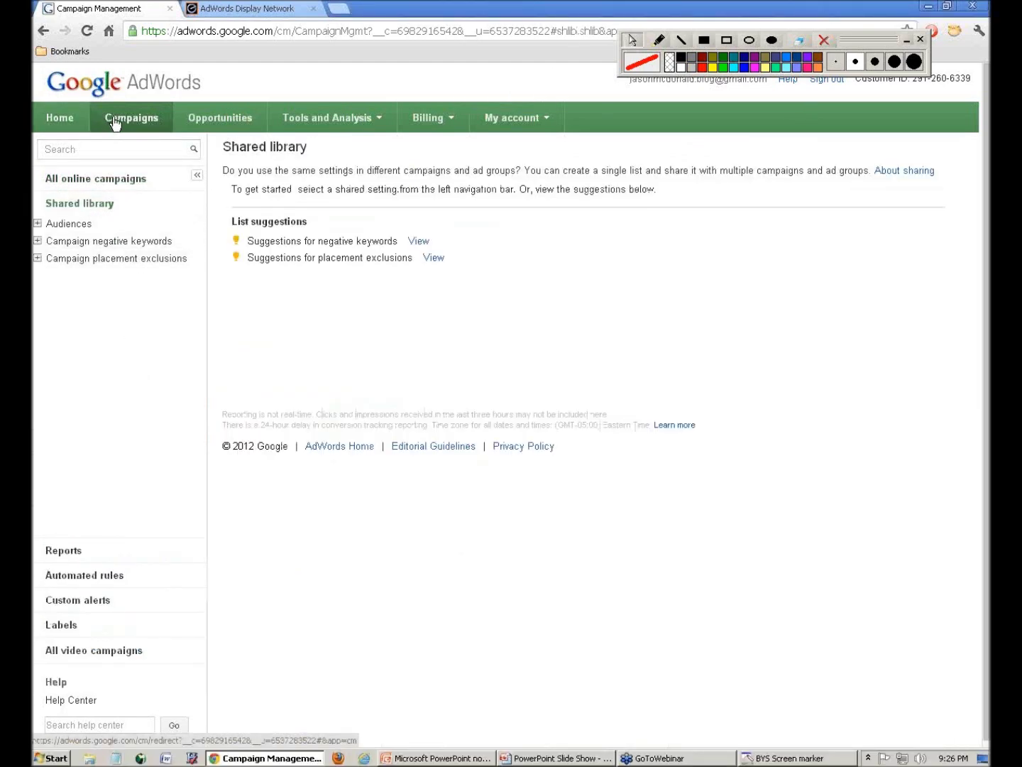
{"action": "left_click", "coordinate": [100, 186]}
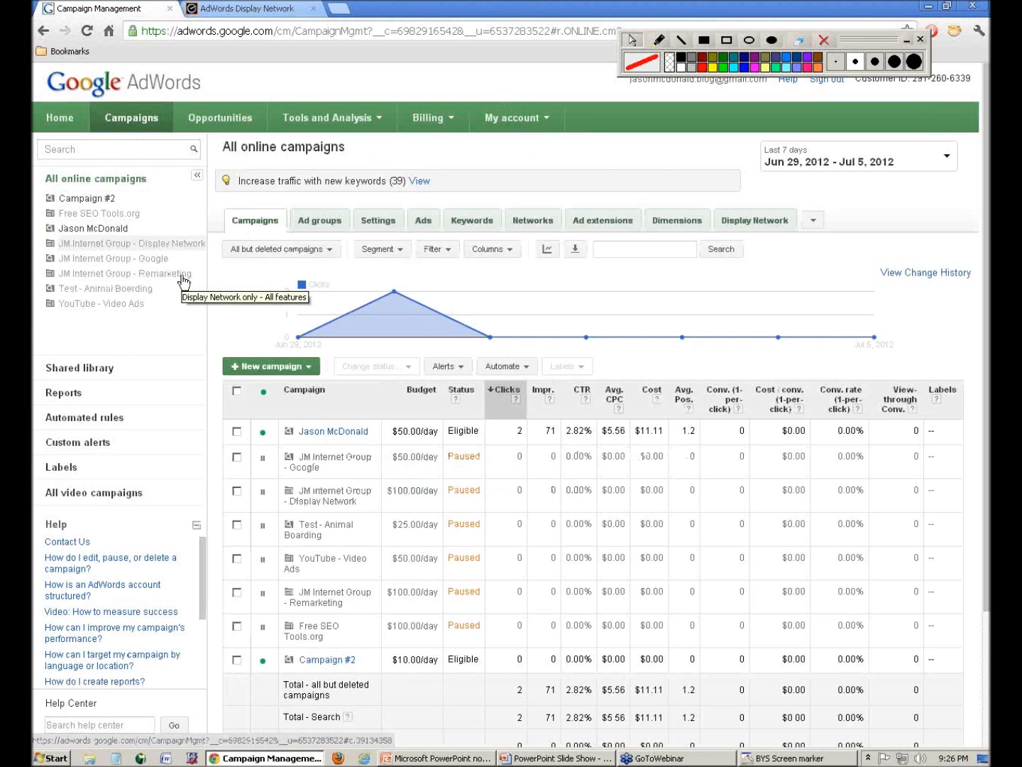
Step: Open the JM Internet Group - Display Network campaign's Display Network tab and briefly outline it in red
{"action": "left_click", "coordinate": [181, 278]}
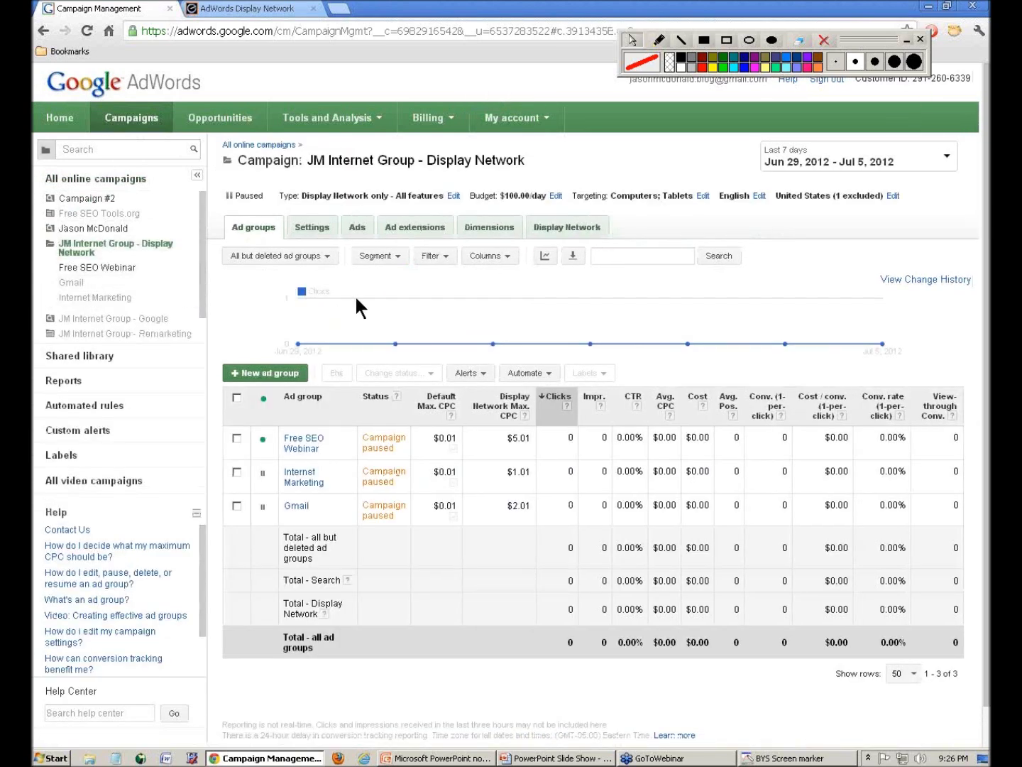
{"action": "left_click", "coordinate": [543, 227]}
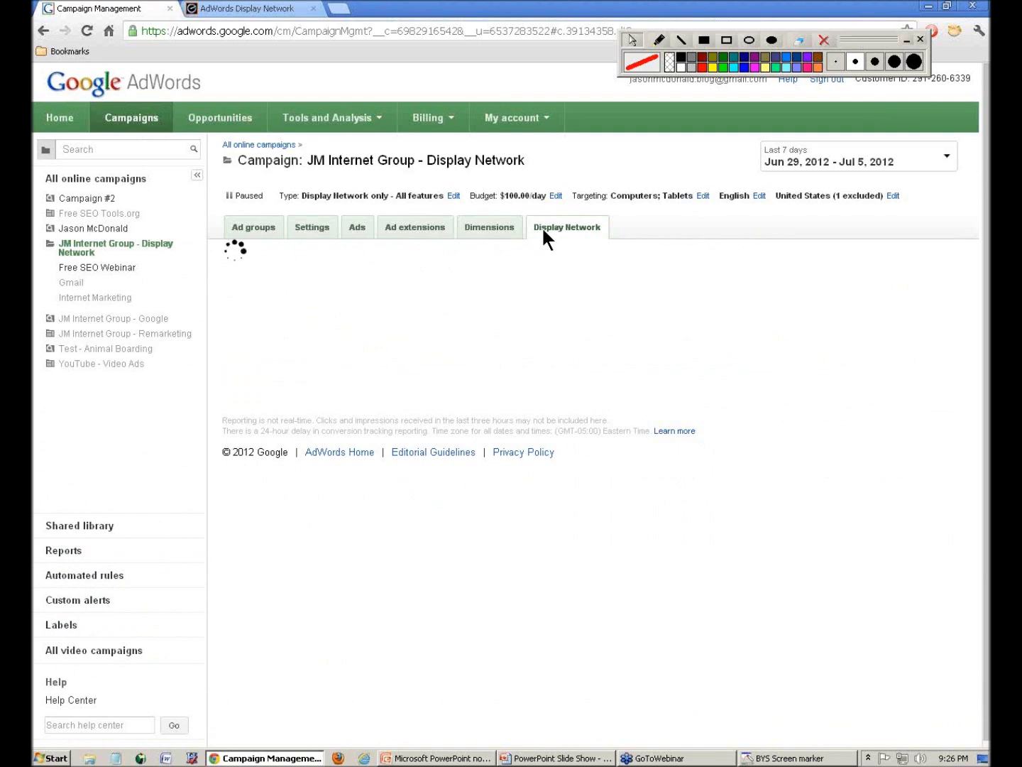
{"action": "left_click", "coordinate": [726, 41]}
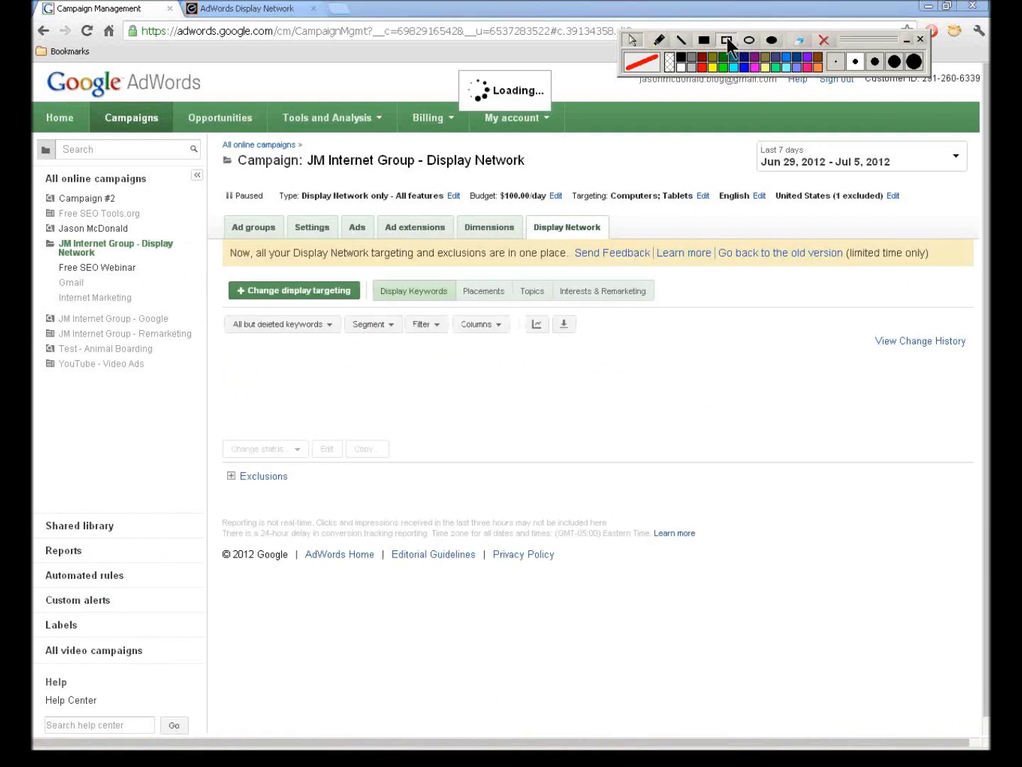
{"action": "mouse_move", "coordinate": [509, 204]}
{"action": "left_mouse_down"}
{"action": "mouse_move", "coordinate": [557, 235]}
{"action": "mouse_move", "coordinate": [623, 248]}
{"action": "left_mouse_up"}
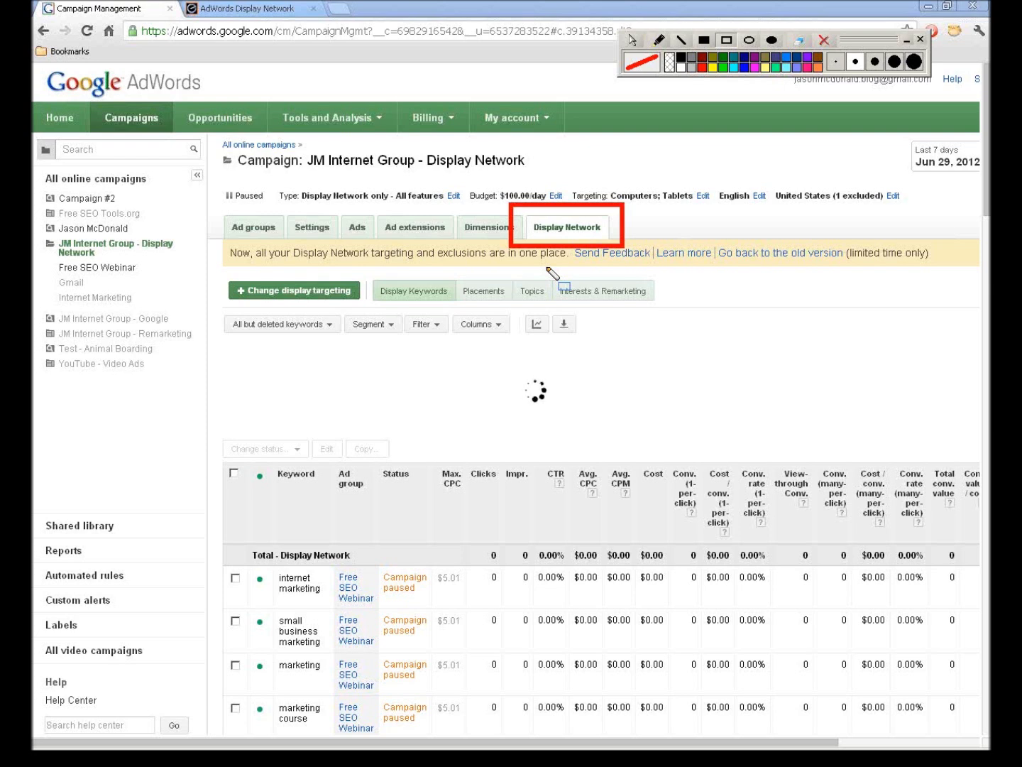
{"action": "left_click", "coordinate": [822, 42]}
{"action": "left_click", "coordinate": [632, 40]}
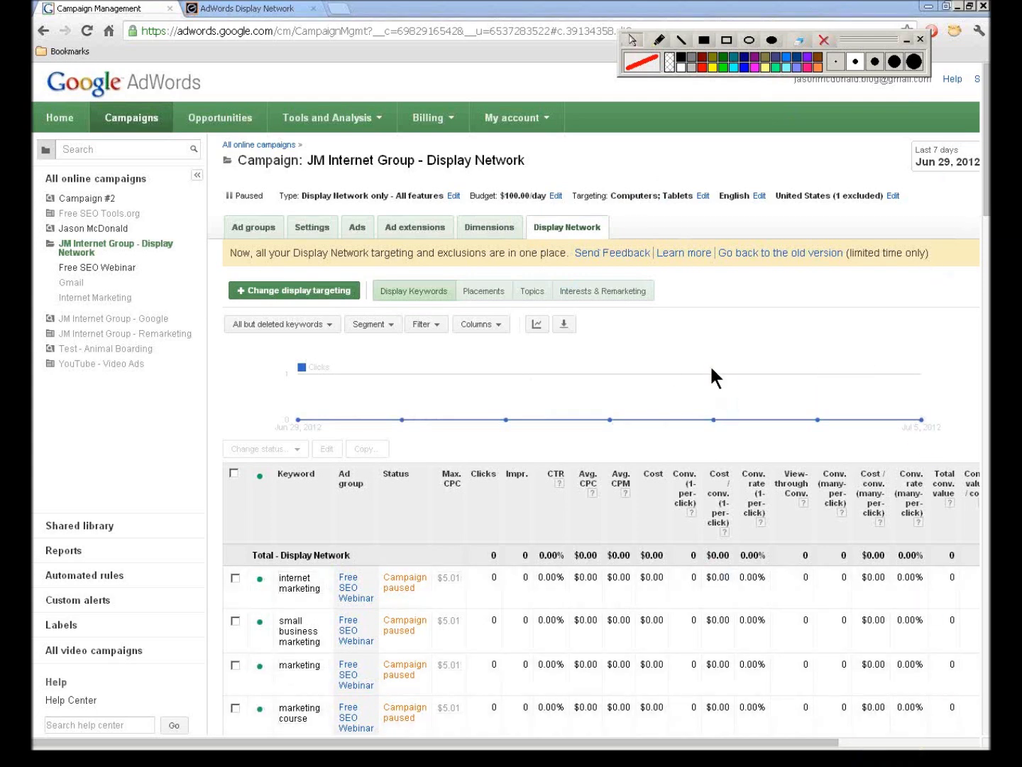
Step: Set the reporting date range to All time and expand the campaign's Exclusions section
{"action": "left_click", "coordinate": [891, 744]}
{"action": "left_click", "coordinate": [936, 162]}
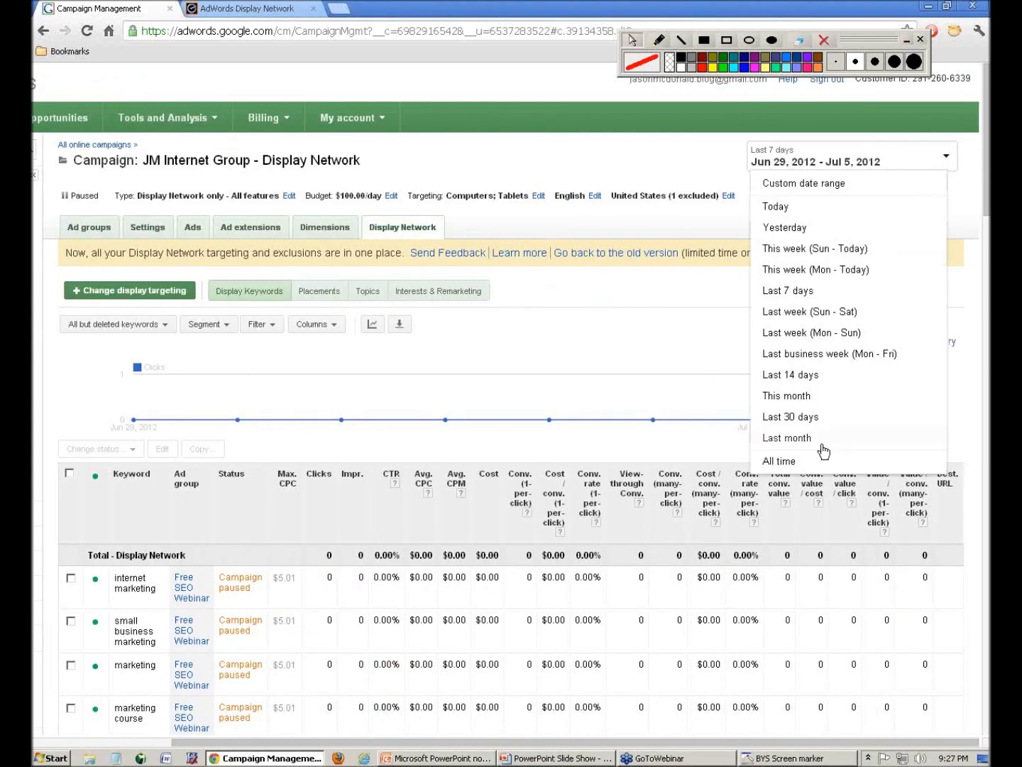
{"action": "left_click", "coordinate": [781, 458]}
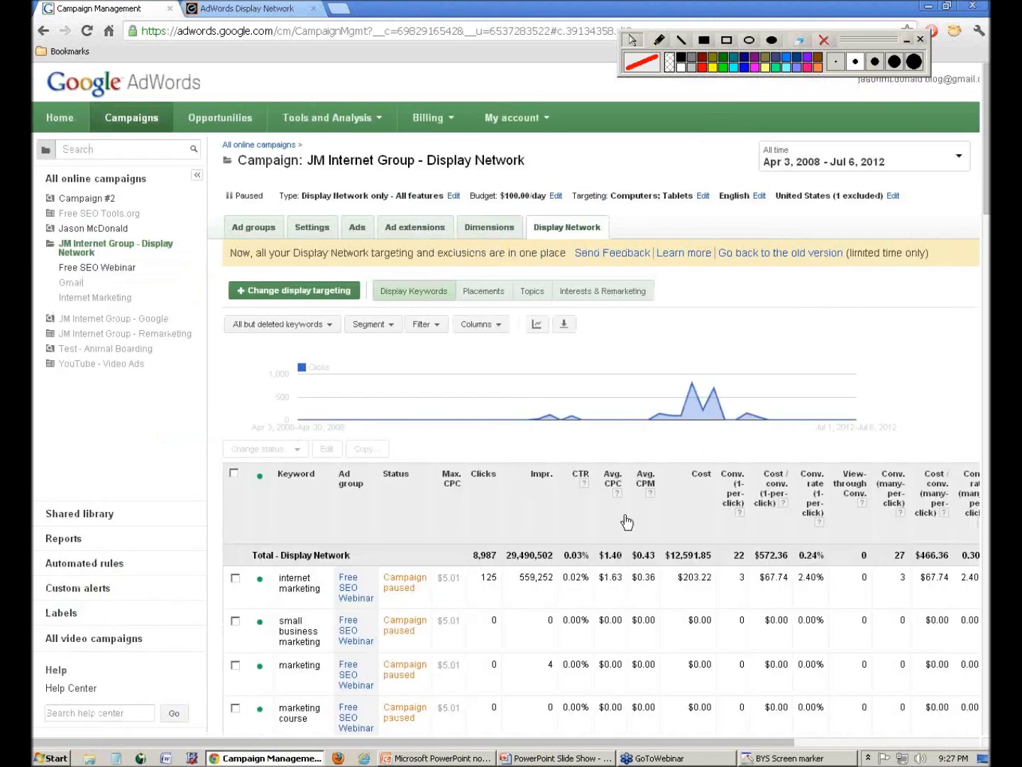
{"action": "left_click_drag", "start_coordinate": [970, 130], "coordinate": [970, 672]}
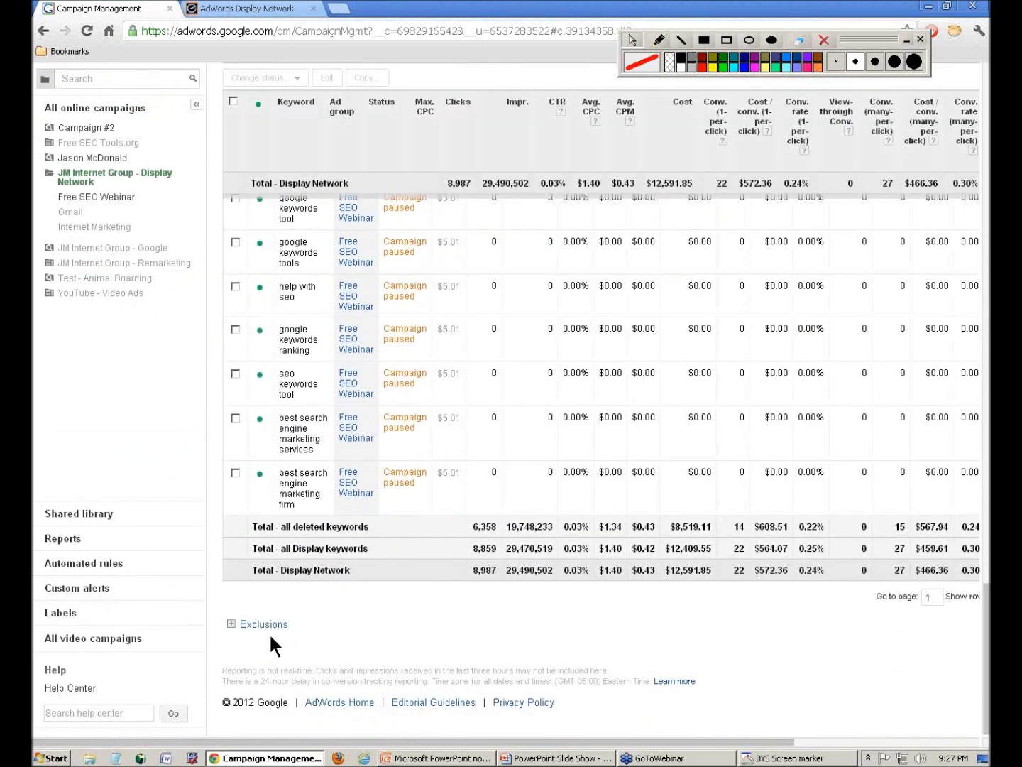
{"action": "left_click", "coordinate": [242, 624]}
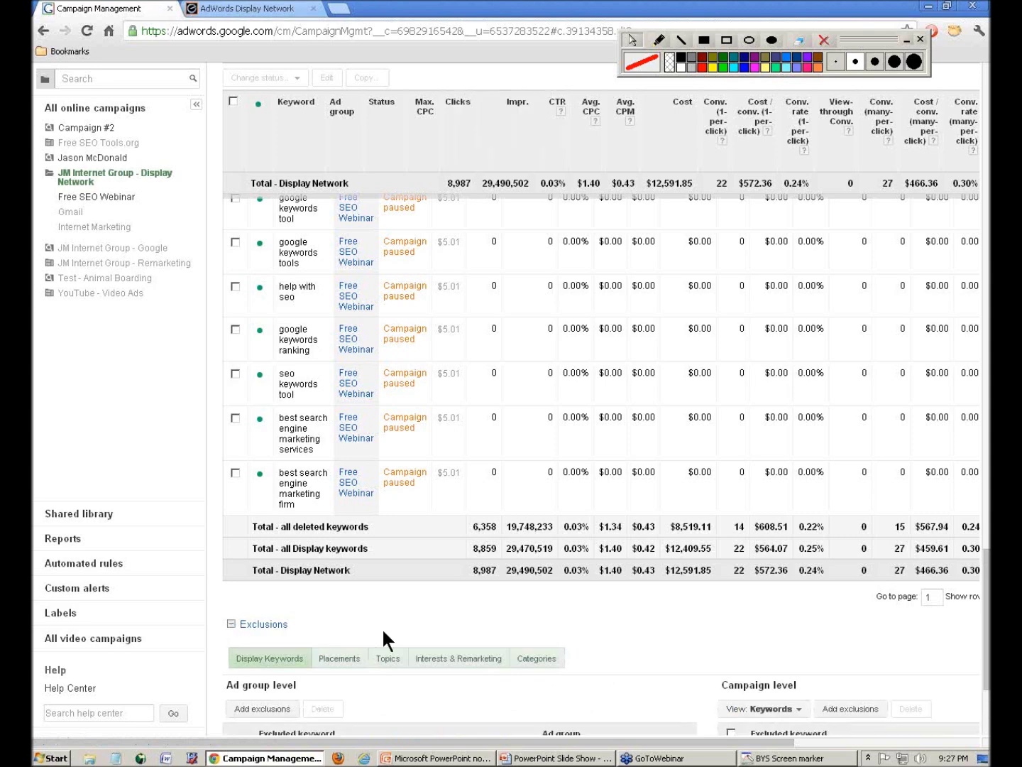
Step: Start adding a campaign-level display keyword exclusion, then cancel it without saving
{"action": "scroll", "coordinate": [381, 627], "scroll_direction": "down", "scroll_amount": 3}
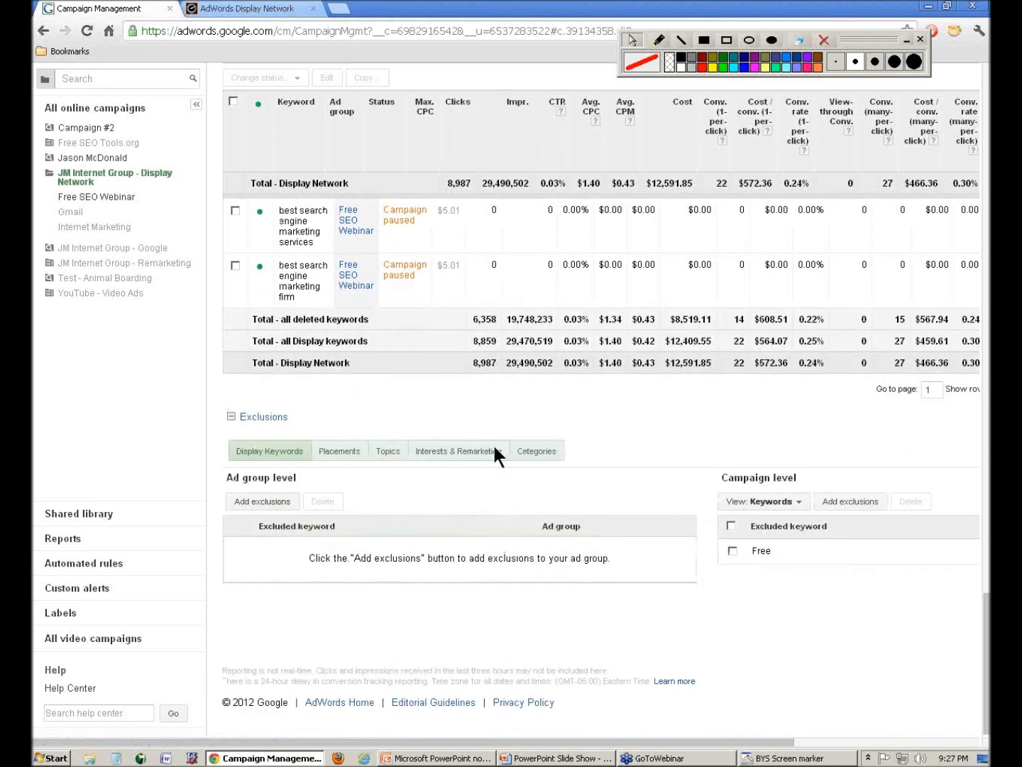
{"action": "left_click", "coordinate": [793, 497]}
{"action": "left_click", "coordinate": [794, 498]}
{"action": "left_click", "coordinate": [833, 496]}
{"action": "scroll", "coordinate": [809, 515], "scroll_direction": "down", "scroll_amount": 1}
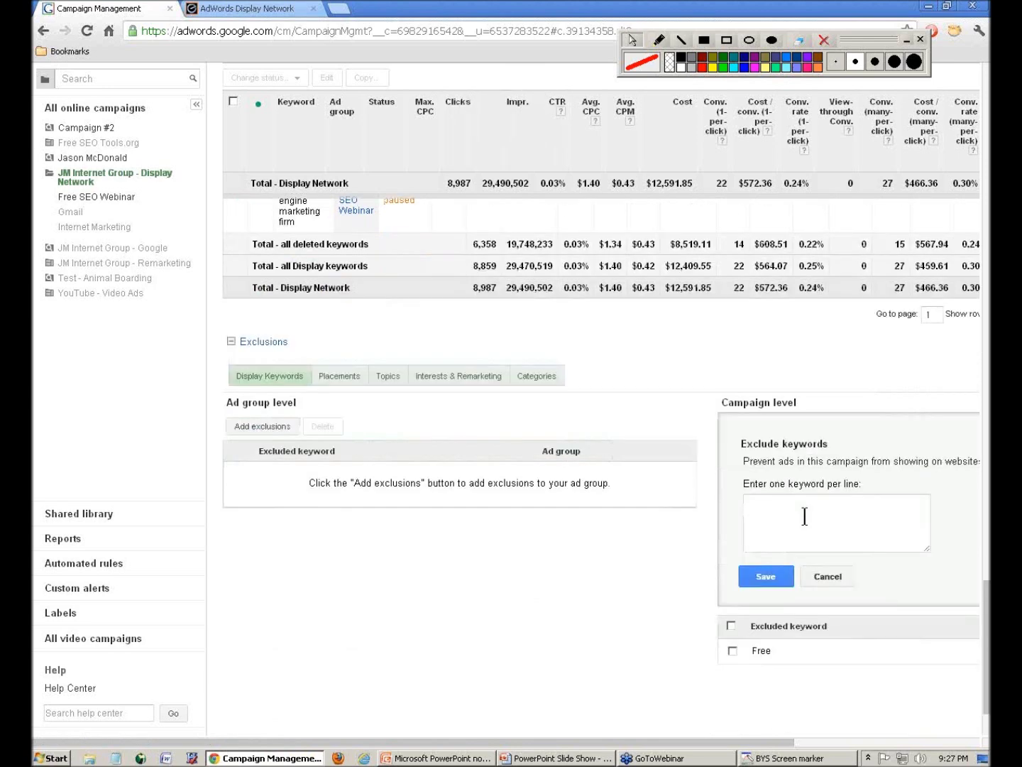
{"action": "left_click", "coordinate": [791, 506]}
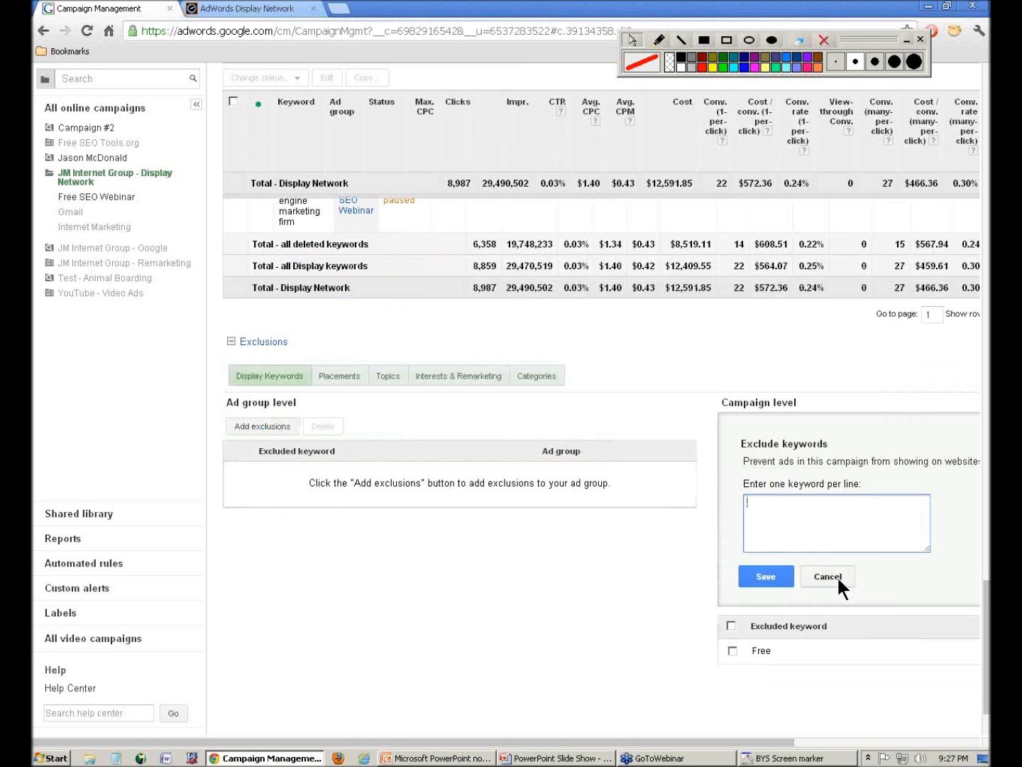
{"action": "left_click", "coordinate": [837, 576]}
Step: View the campaign's excluded placements, then its excluded categories
{"action": "left_click", "coordinate": [345, 457]}
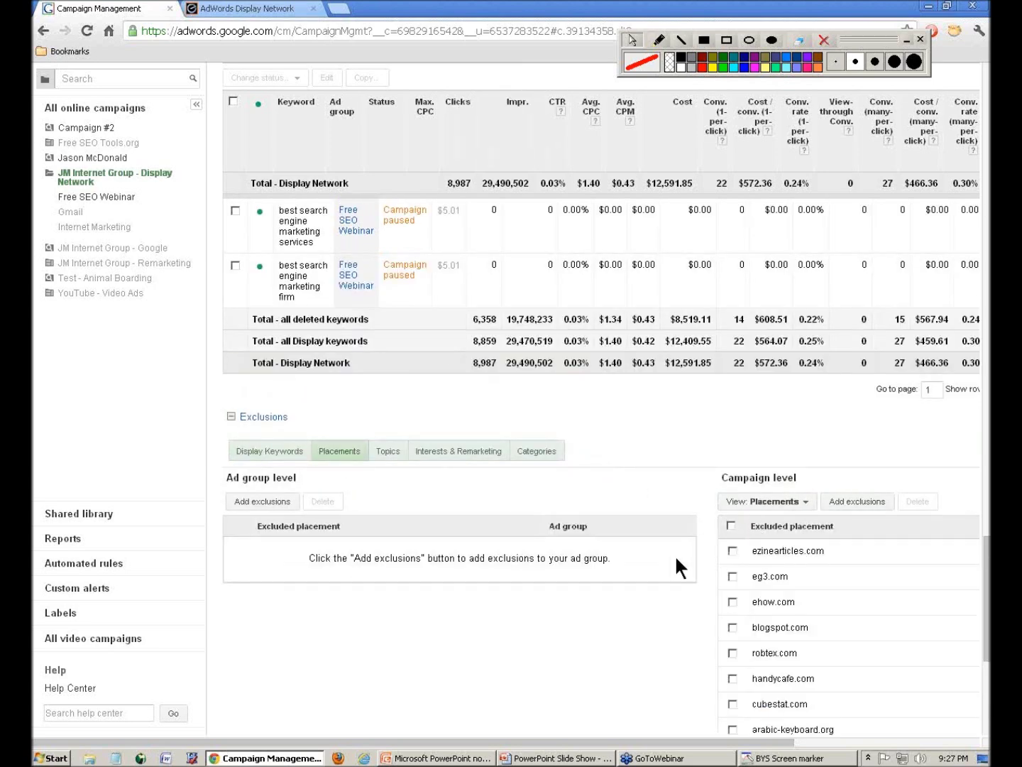
{"action": "scroll", "coordinate": [675, 629], "scroll_direction": "down", "scroll_amount": 1}
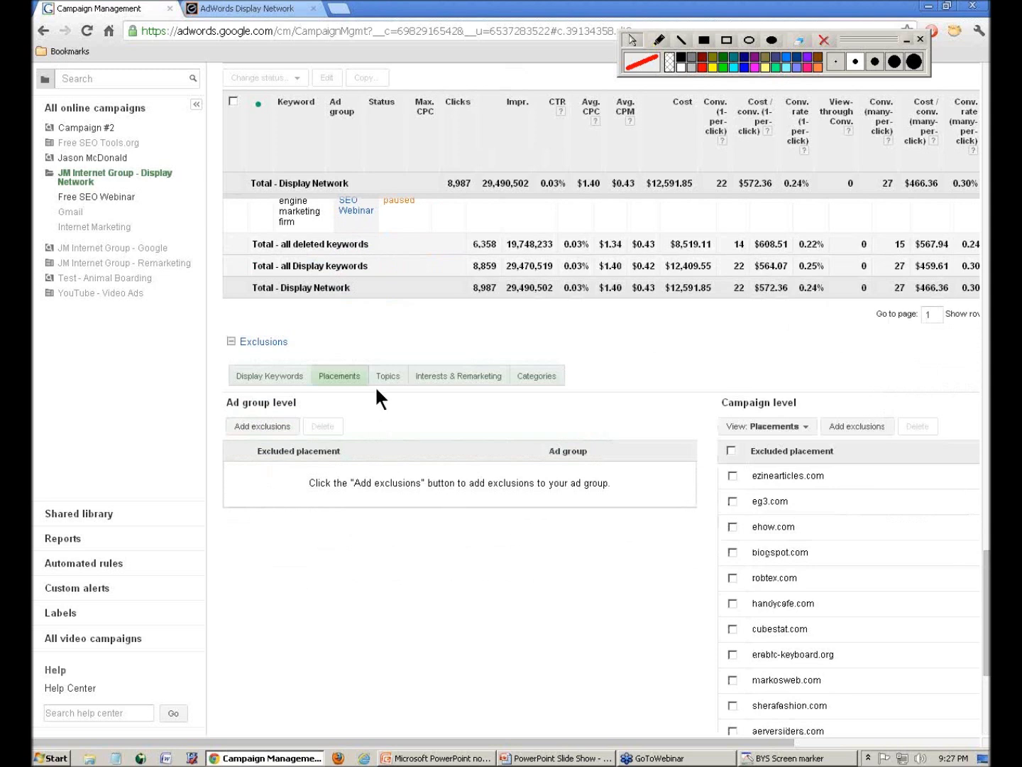
{"action": "left_click", "coordinate": [526, 377]}
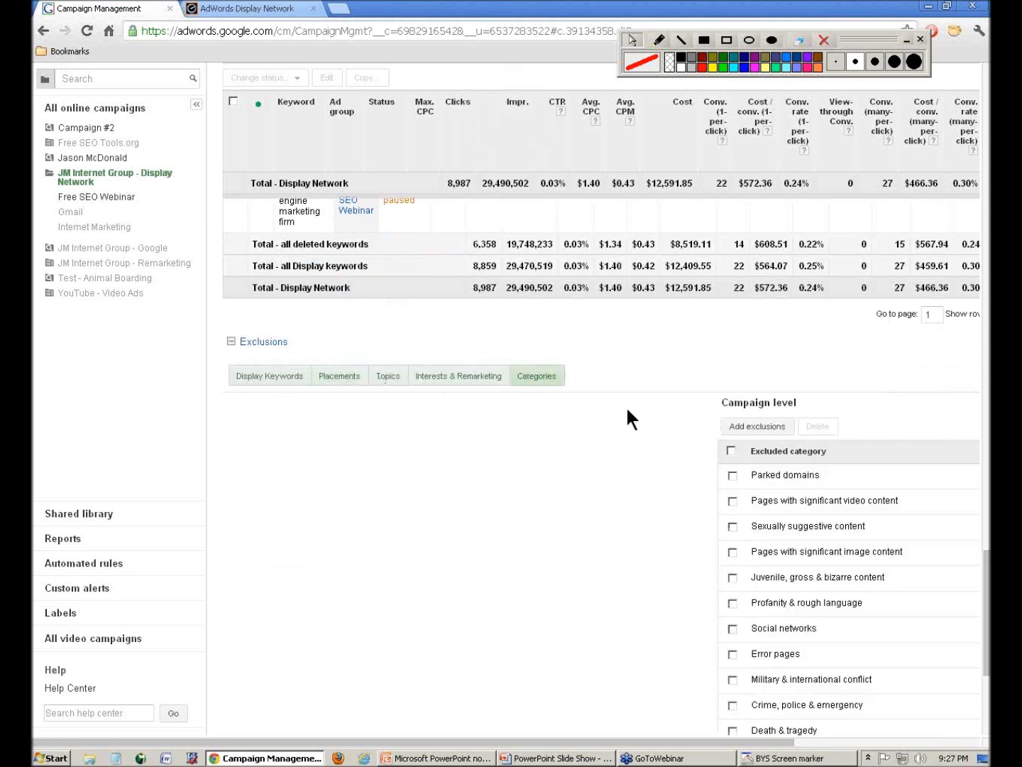
Step: In the Category exclusion dialog, highlight the checked Error pages and Parked domains rows, then save
{"action": "left_click", "coordinate": [751, 429]}
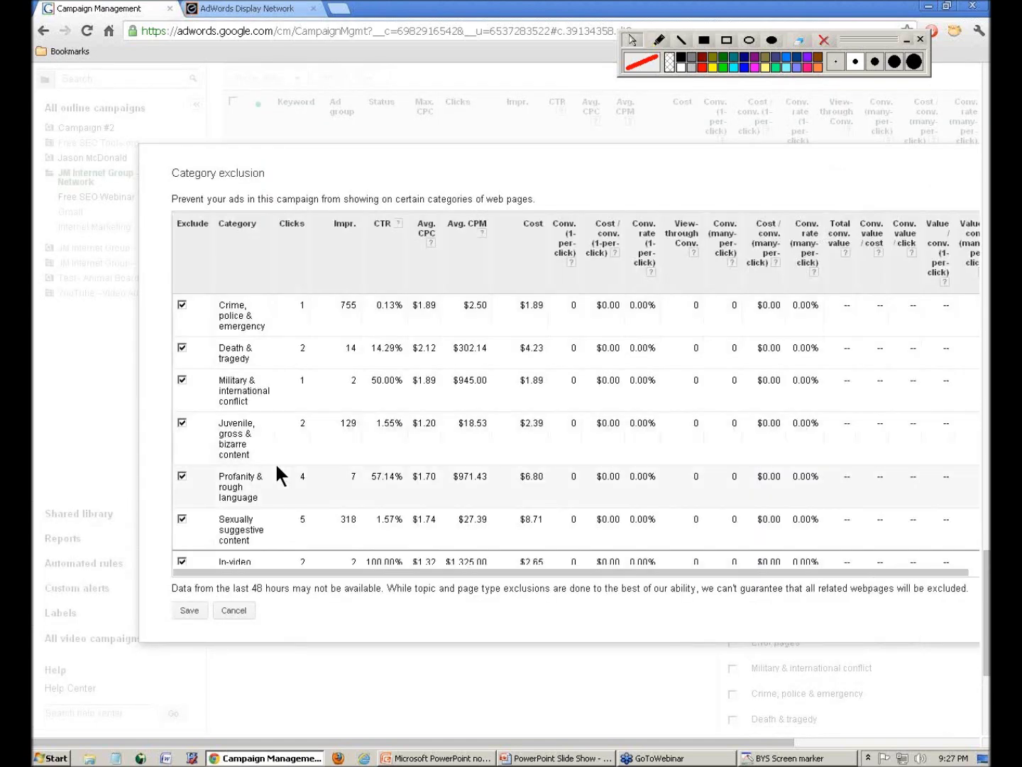
{"action": "scroll", "coordinate": [280, 475], "scroll_direction": "down", "scroll_amount": 2}
{"action": "scroll", "coordinate": [278, 466], "scroll_direction": "down", "scroll_amount": 4}
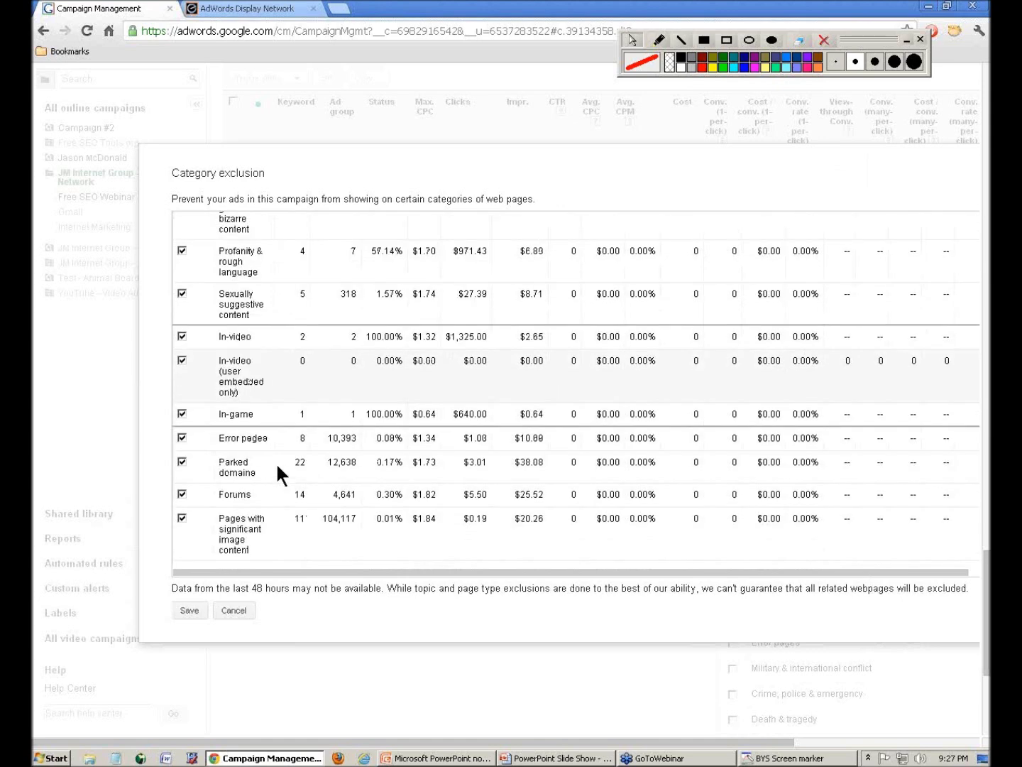
{"action": "left_click", "coordinate": [726, 40]}
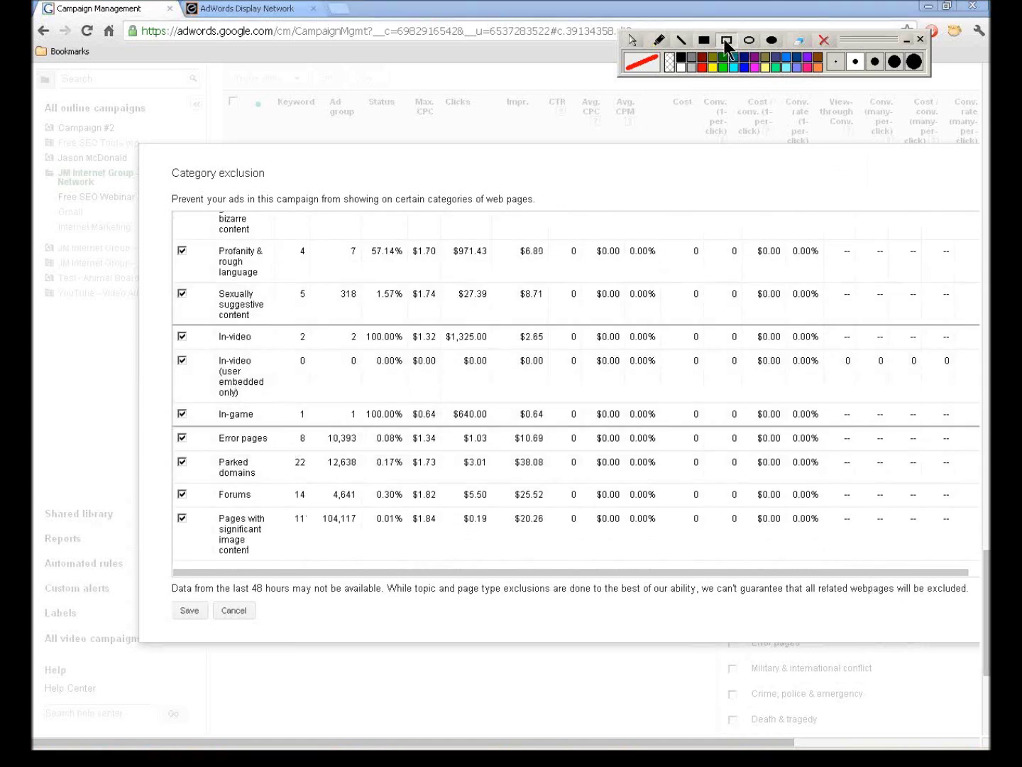
{"action": "mouse_move", "coordinate": [129, 411]}
{"action": "left_mouse_down"}
{"action": "mouse_move", "coordinate": [266, 460]}
{"action": "mouse_move", "coordinate": [316, 498]}
{"action": "left_mouse_up"}
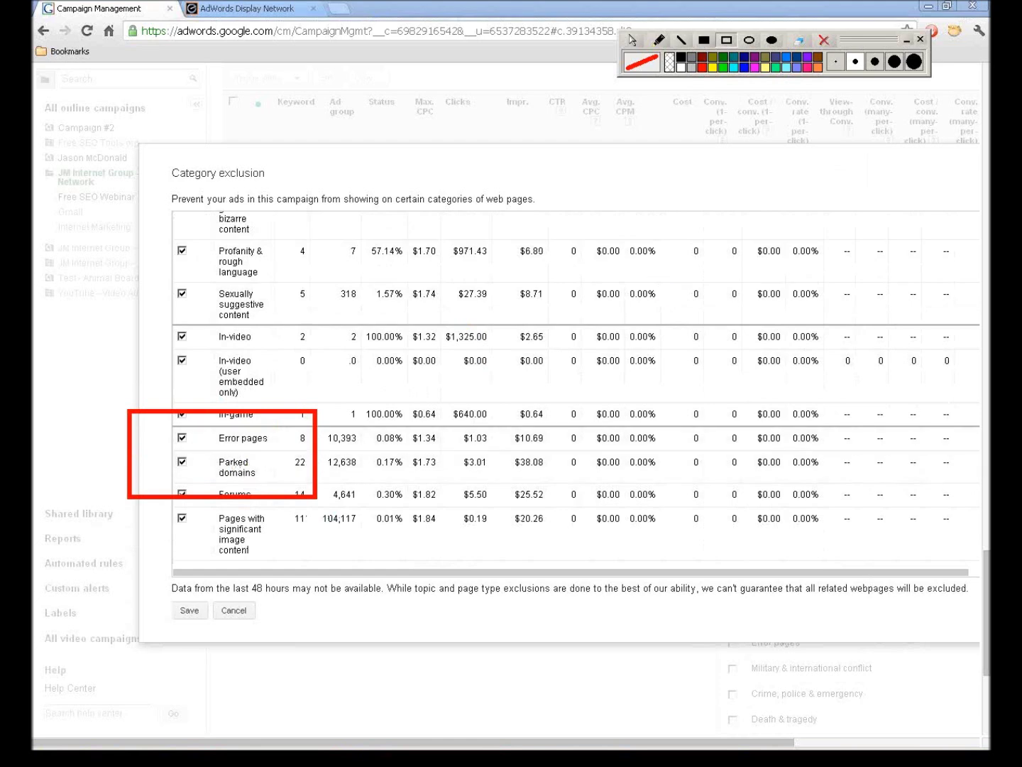
{"action": "left_click", "coordinate": [823, 41]}
{"action": "left_click", "coordinate": [633, 42]}
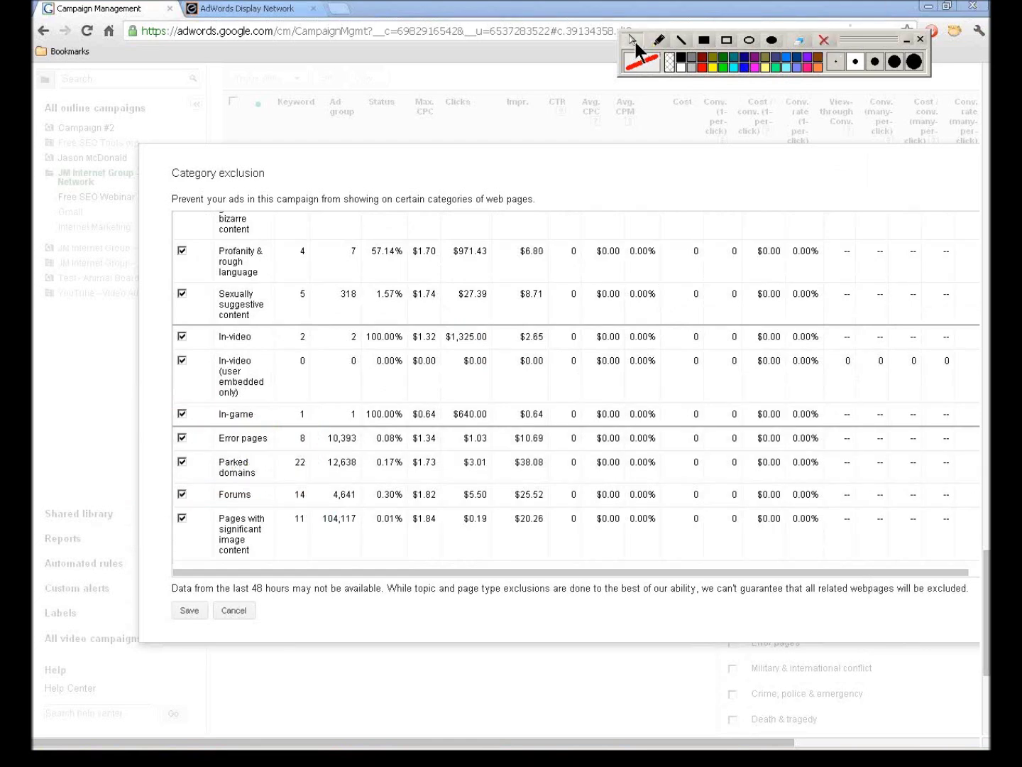
{"action": "left_click", "coordinate": [921, 39]}
{"action": "left_click", "coordinate": [188, 611]}
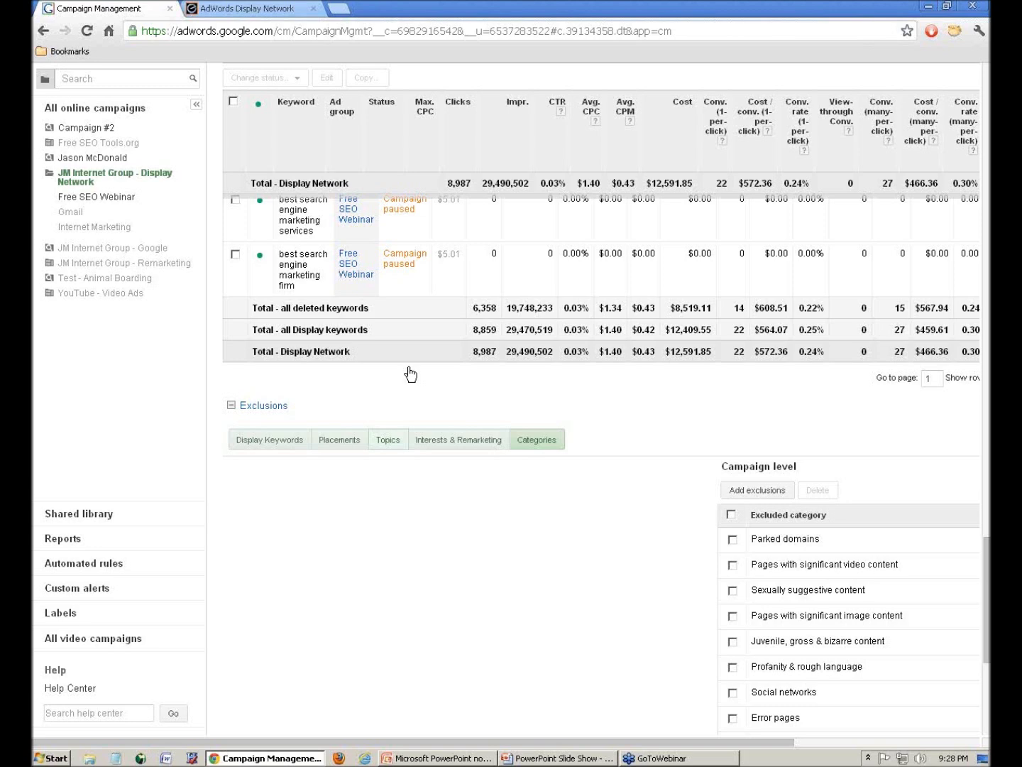
Step: Open the campaign's Placements report and review the automatic placements list
{"action": "scroll", "coordinate": [407, 364], "scroll_direction": "up", "scroll_amount": 20}
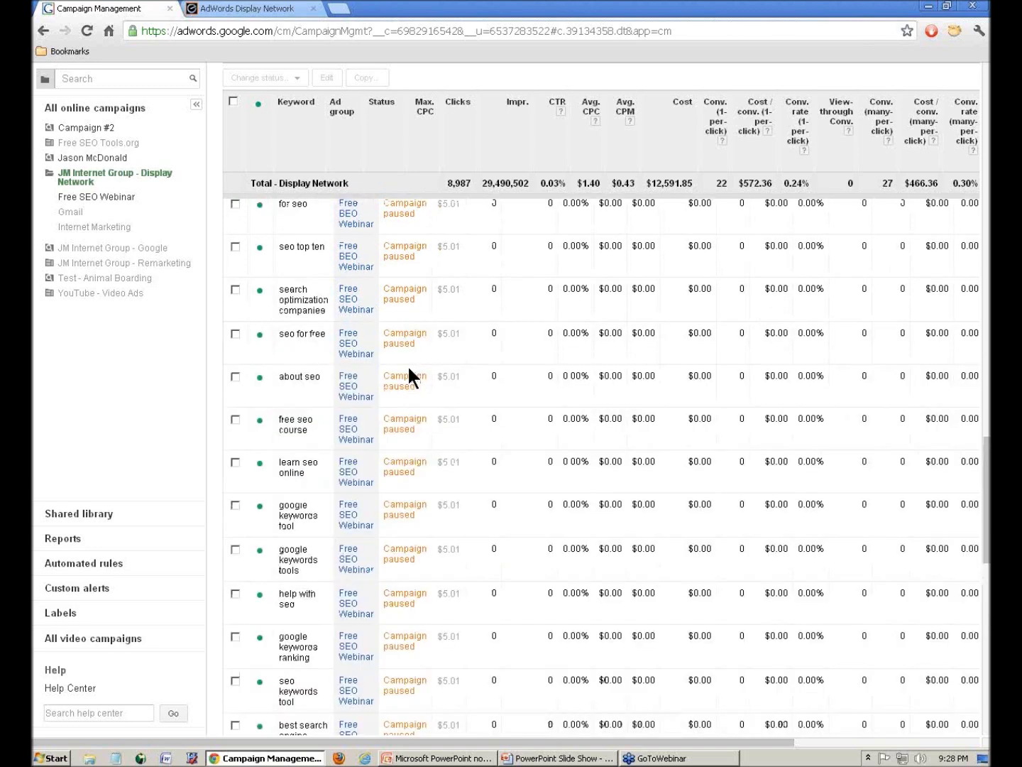
{"action": "scroll", "coordinate": [408, 368], "scroll_direction": "up", "scroll_amount": 15}
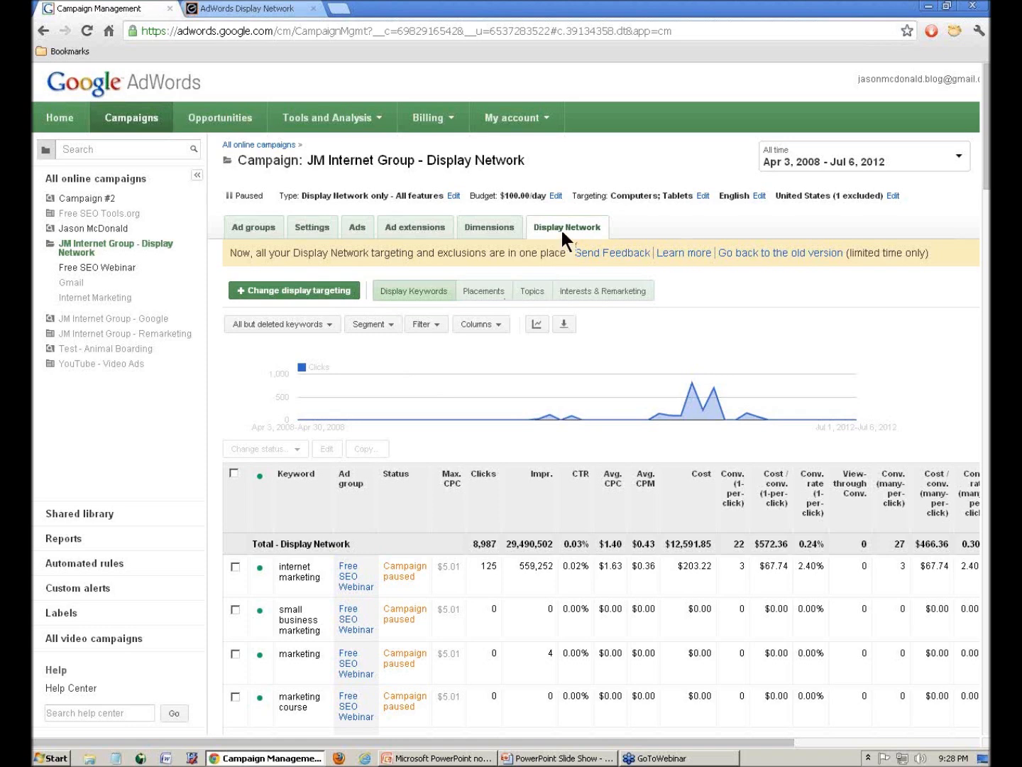
{"action": "left_click", "coordinate": [485, 303]}
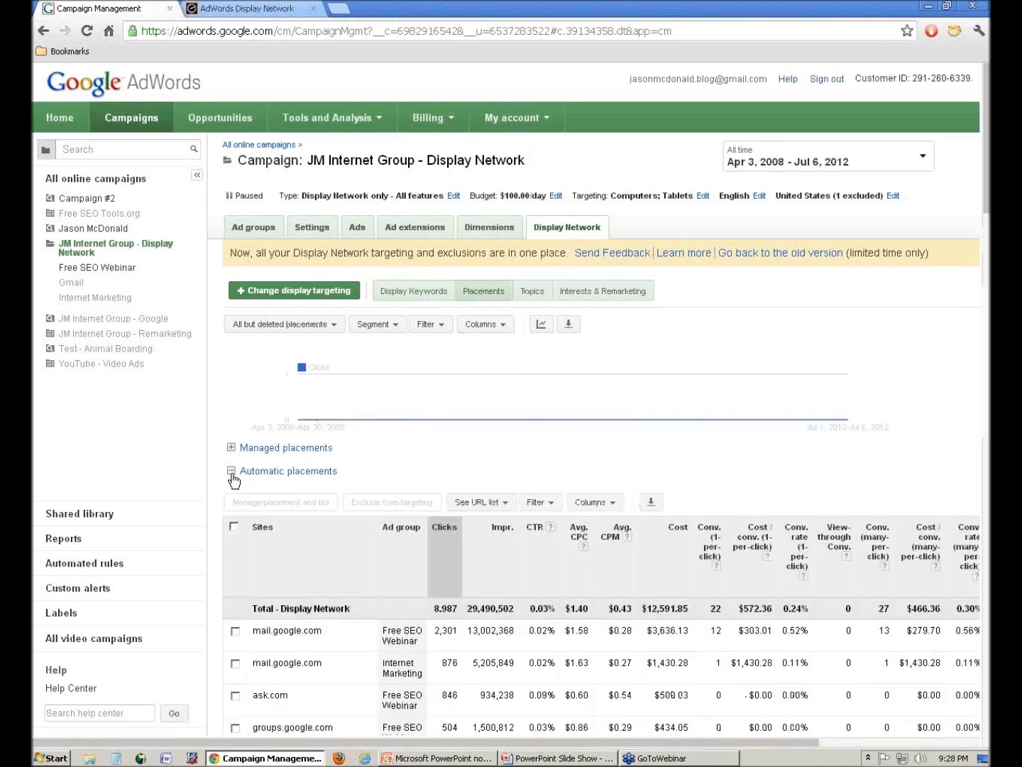
{"action": "scroll", "coordinate": [233, 480], "scroll_direction": "down", "scroll_amount": 5}
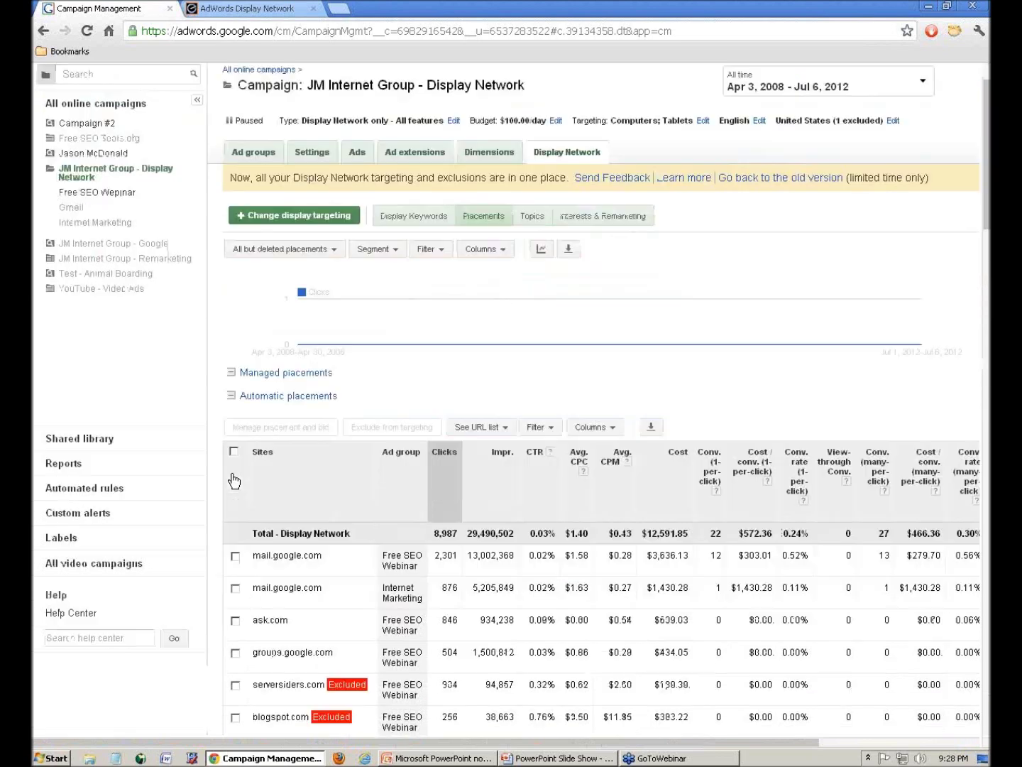
{"action": "scroll", "coordinate": [423, 407], "scroll_direction": "down", "scroll_amount": 1}
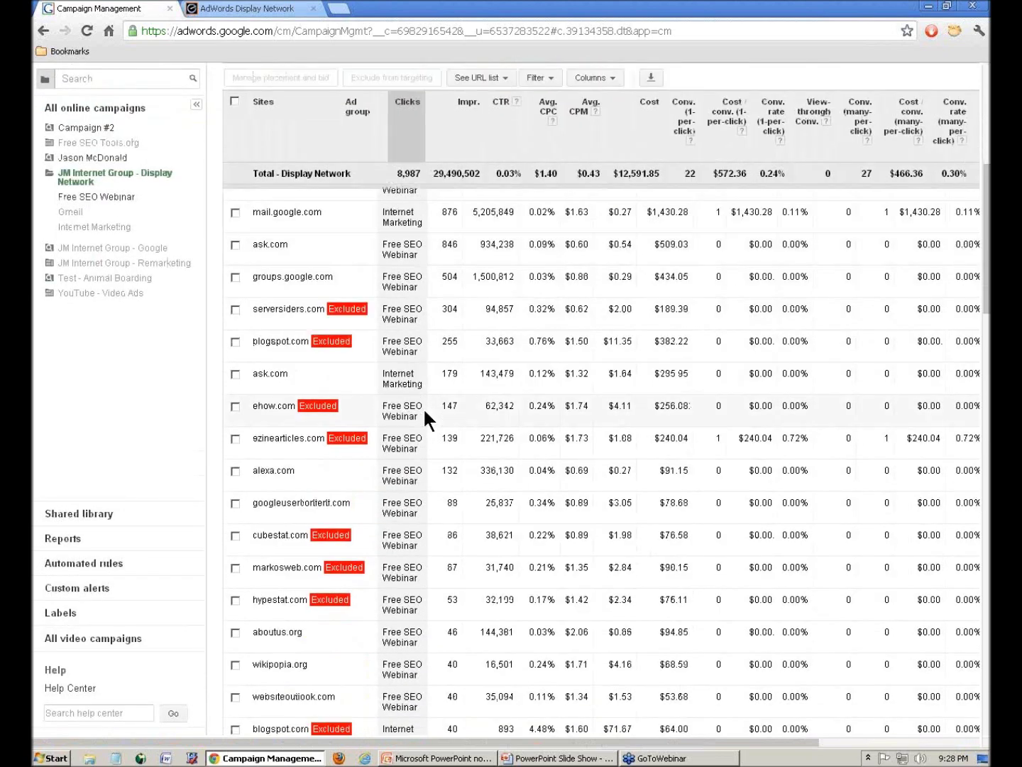
{"action": "left_click_drag", "start_coordinate": [252, 211], "coordinate": [329, 228]}
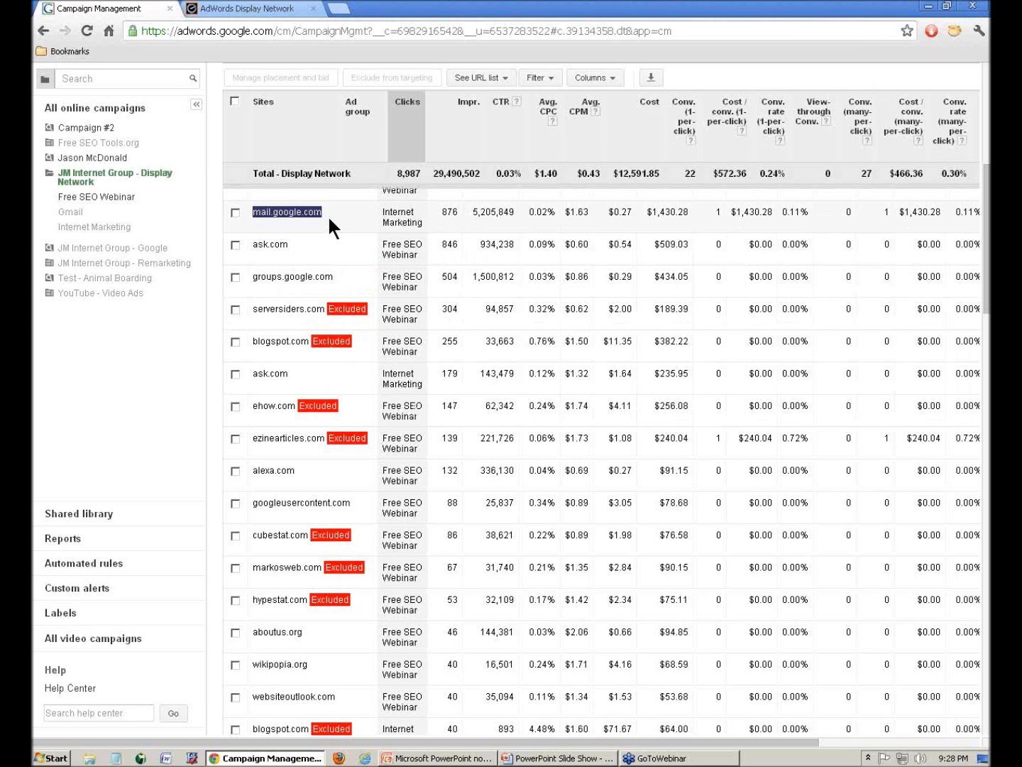
Step: Select the excluded placement hypestat.com and open a new browser tab
{"action": "scroll", "coordinate": [312, 383], "scroll_direction": "down", "scroll_amount": 2}
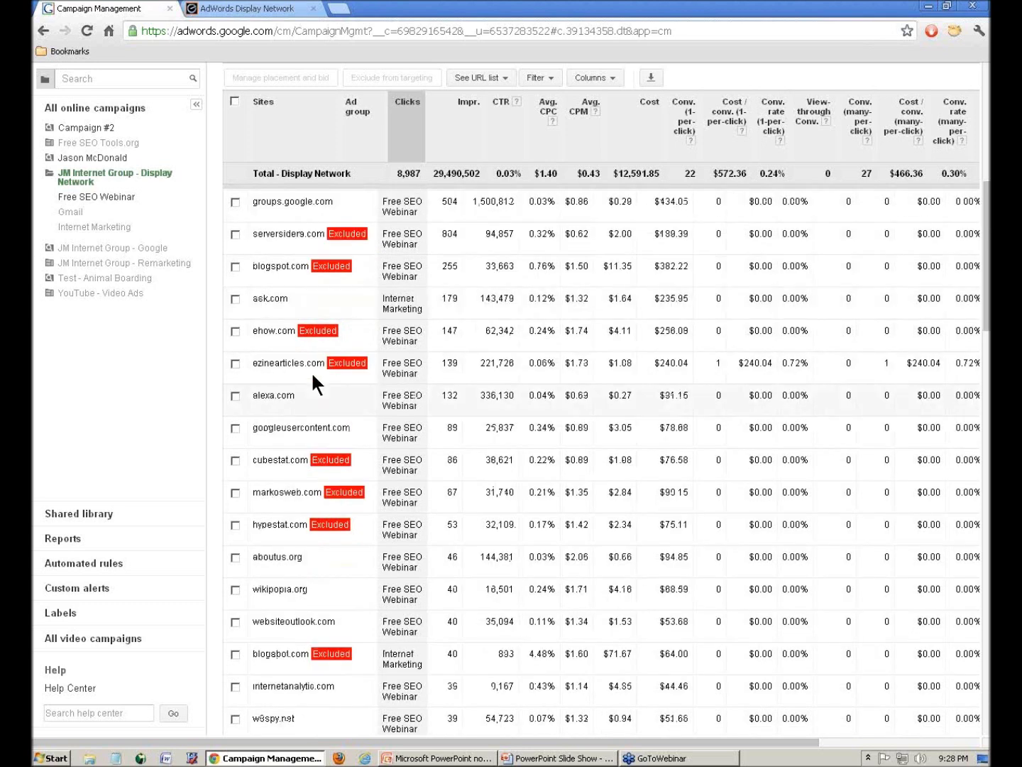
{"action": "scroll", "coordinate": [268, 376], "scroll_direction": "down", "scroll_amount": 5}
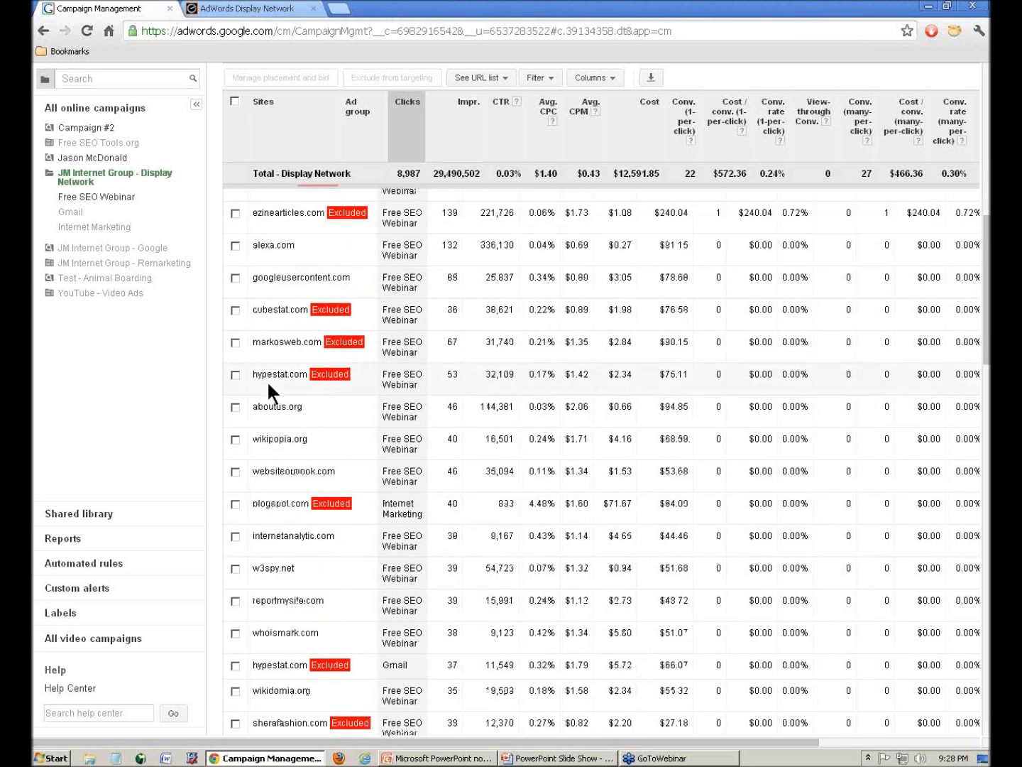
{"action": "left_click_drag", "start_coordinate": [252, 373], "coordinate": [307, 375]}
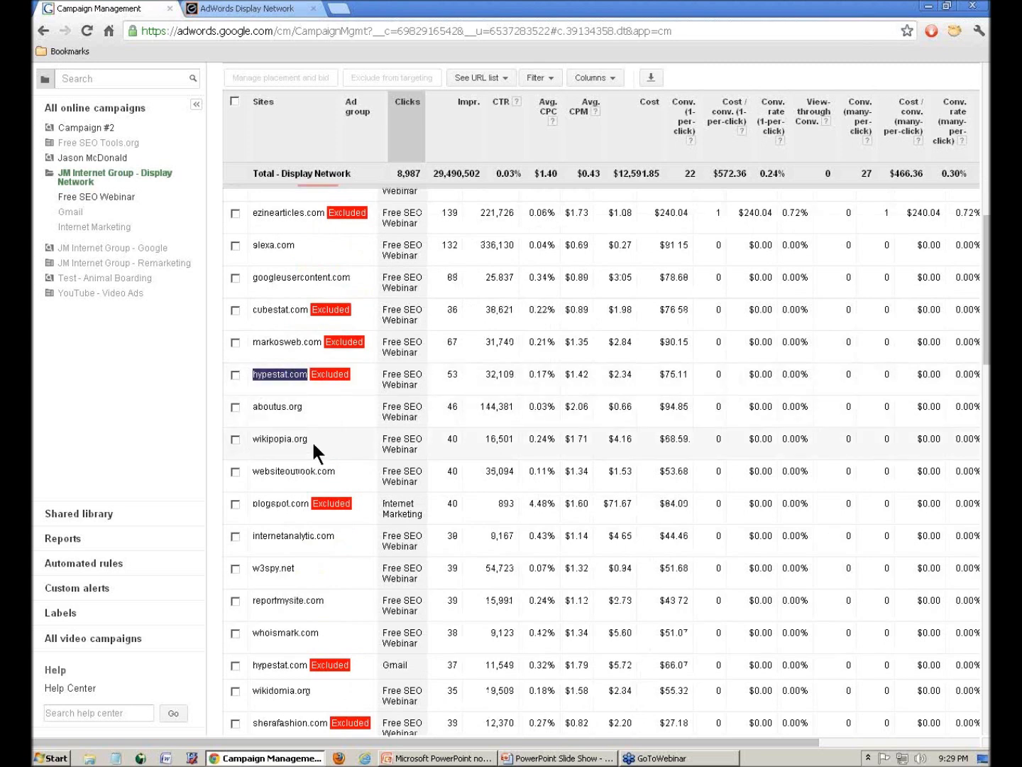
{"action": "left_click", "coordinate": [339, 8]}
{"action": "type", "text": "www.hypestat.com"}
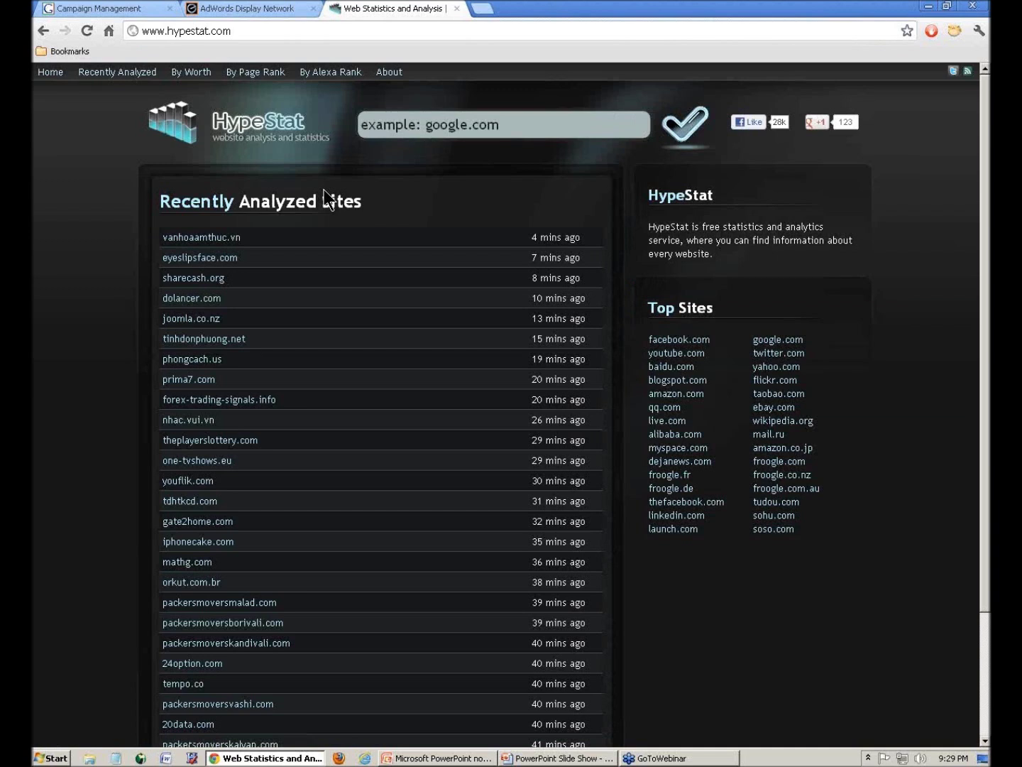
{"action": "left_click", "coordinate": [226, 8]}
{"action": "left_click", "coordinate": [139, 16]}
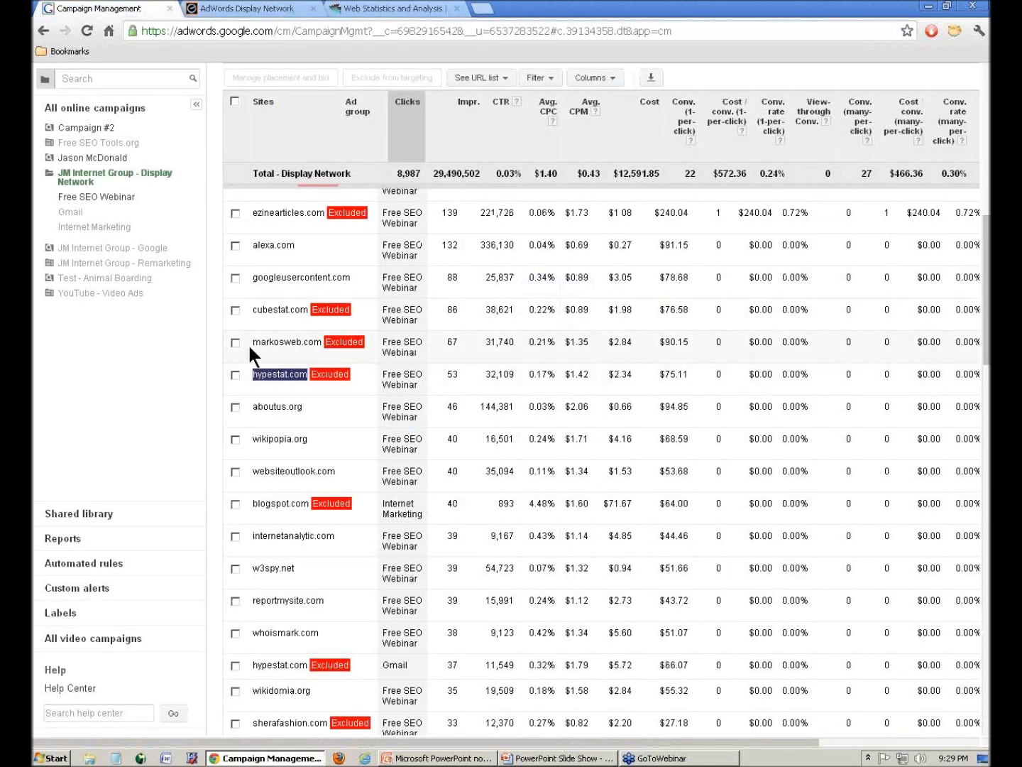
Step: Revisit the Display Network notes page, then return to the PowerPoint slide show
{"action": "scroll", "coordinate": [252, 375], "scroll_direction": "up", "scroll_amount": 2}
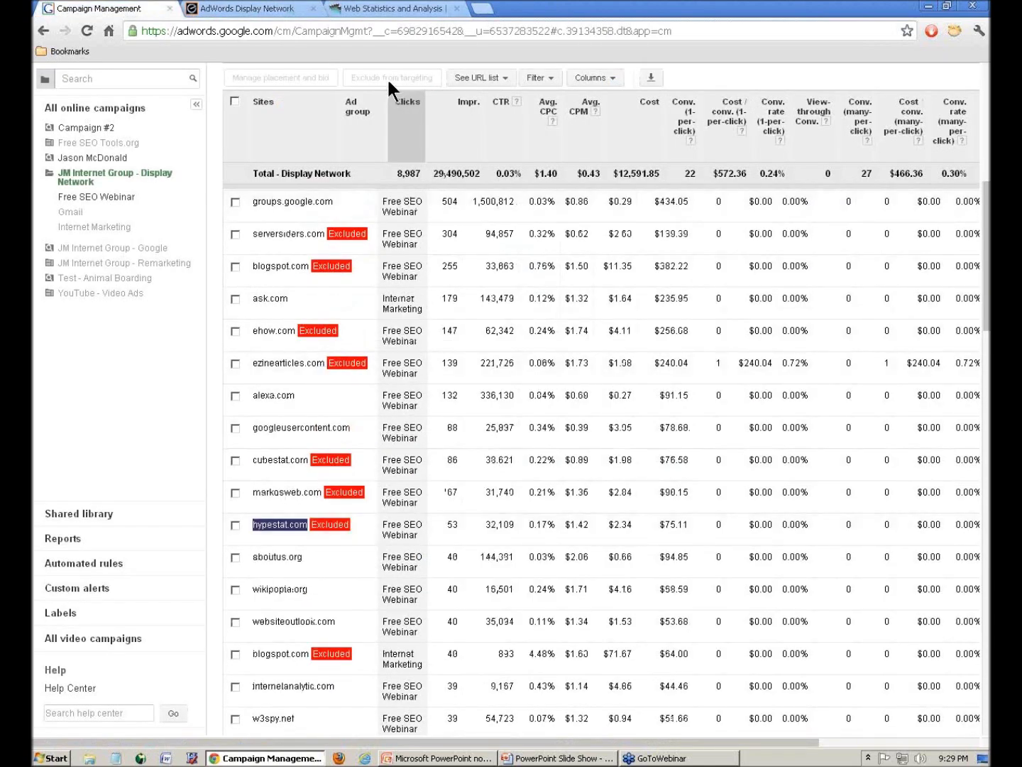
{"action": "scroll", "coordinate": [396, 85], "scroll_direction": "up", "scroll_amount": 1}
{"action": "scroll", "coordinate": [439, 236], "scroll_direction": "up", "scroll_amount": 6}
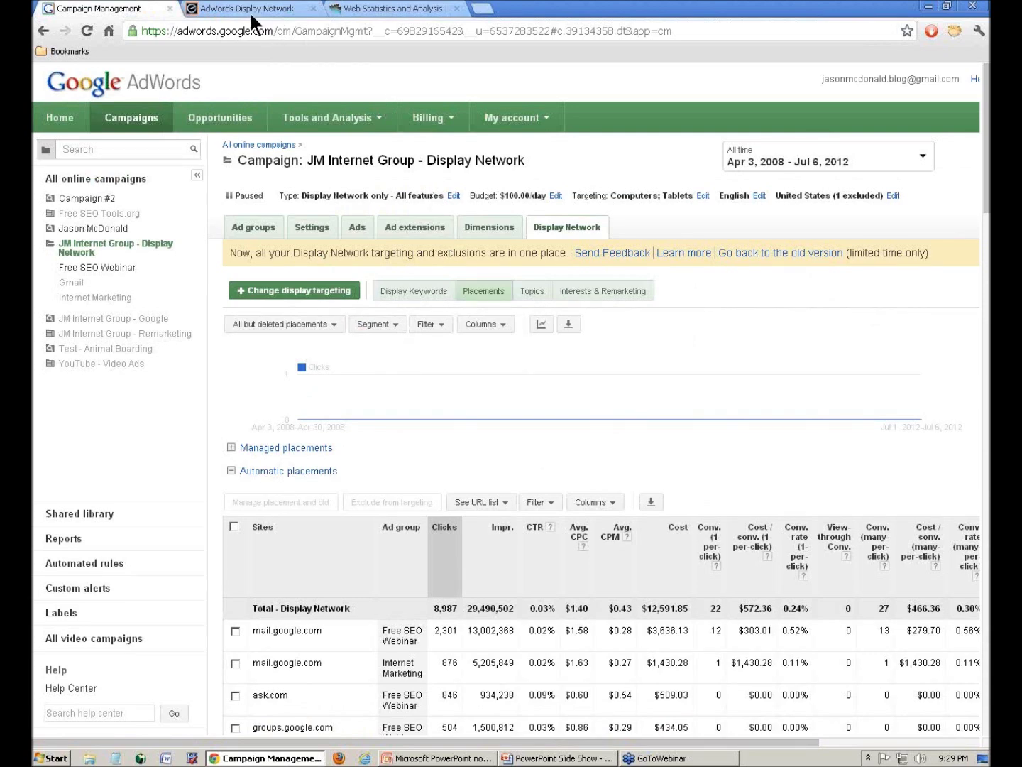
{"action": "left_click", "coordinate": [277, 10]}
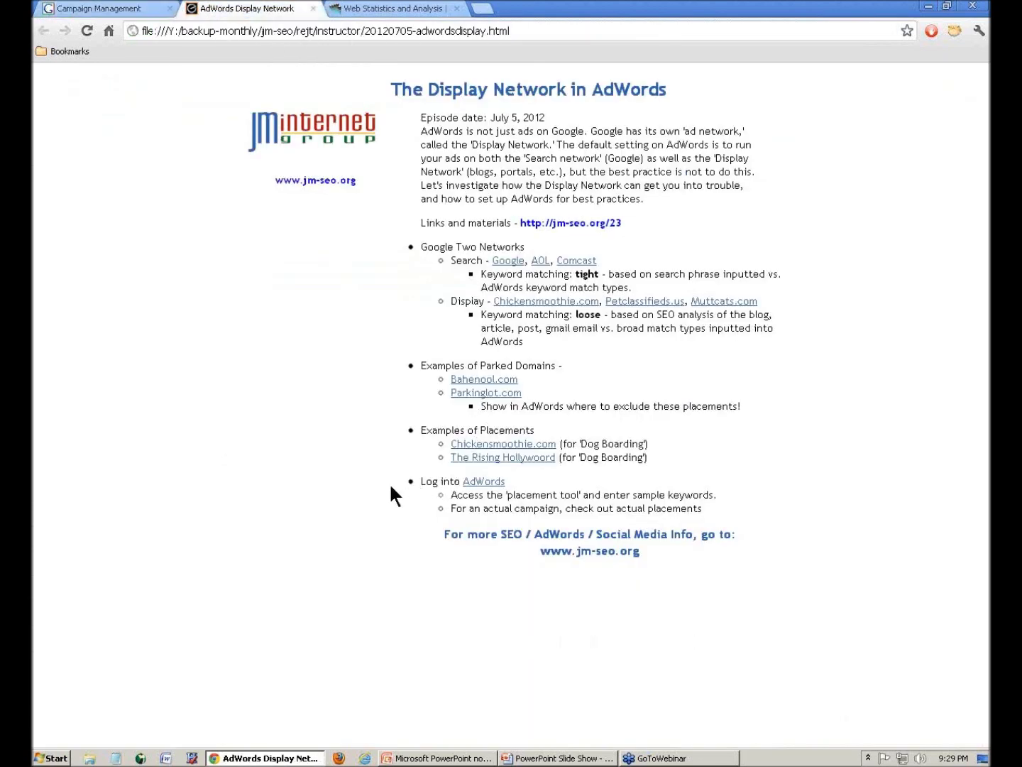
{"action": "left_click", "coordinate": [555, 758]}
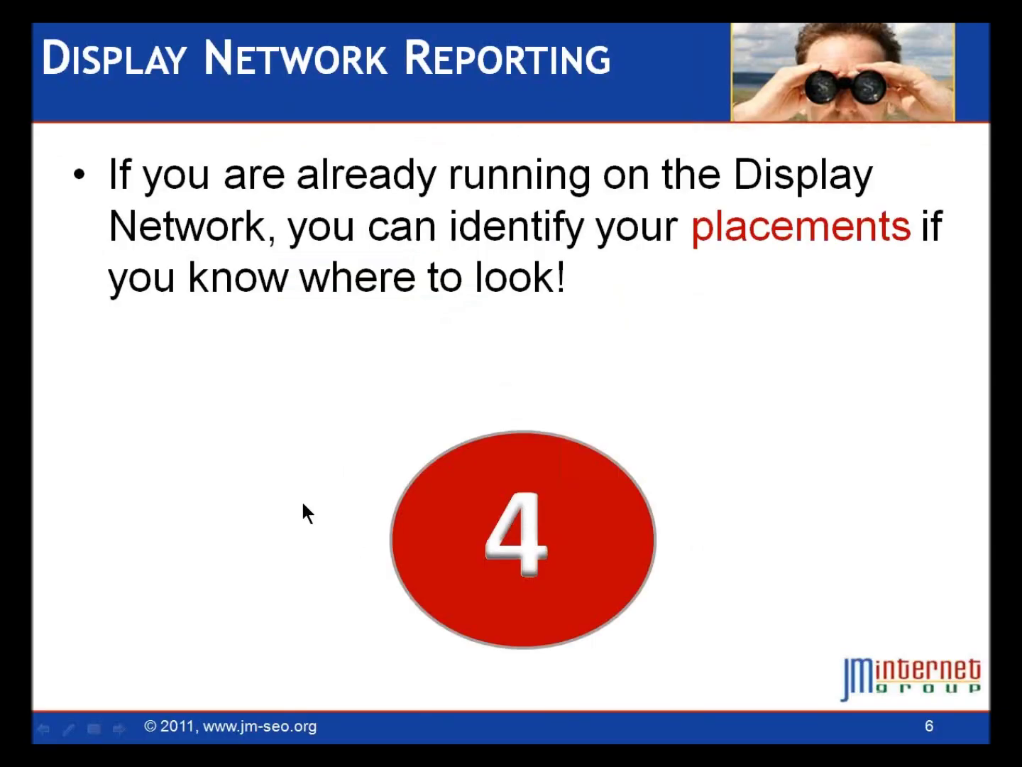